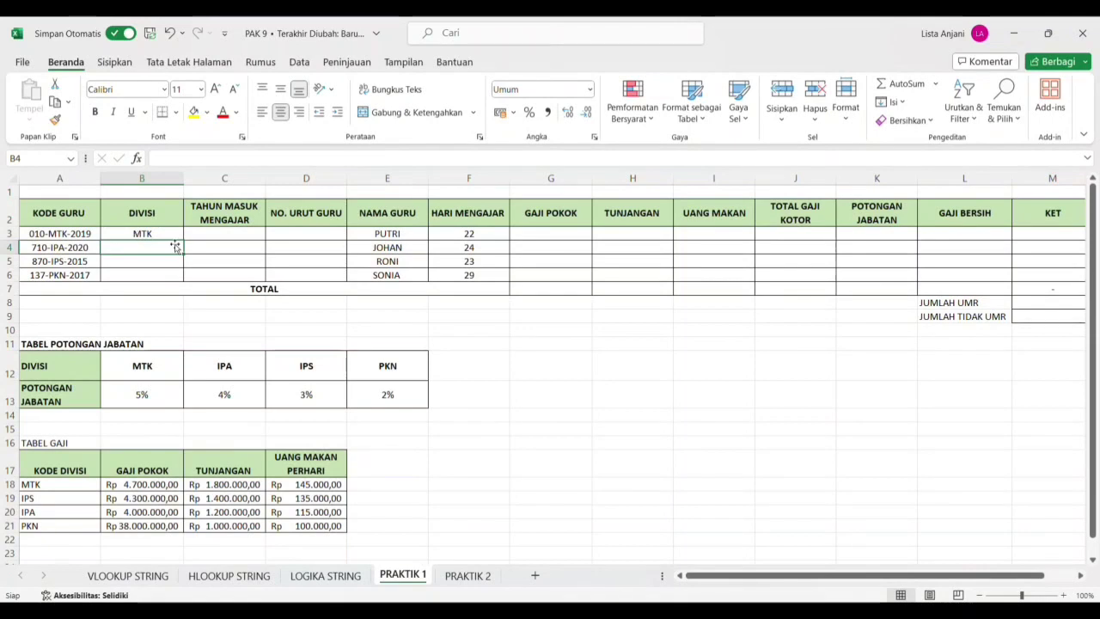
# - Fill the DIVISI formula in B3 down to B6
pyautogui.click(176, 237)
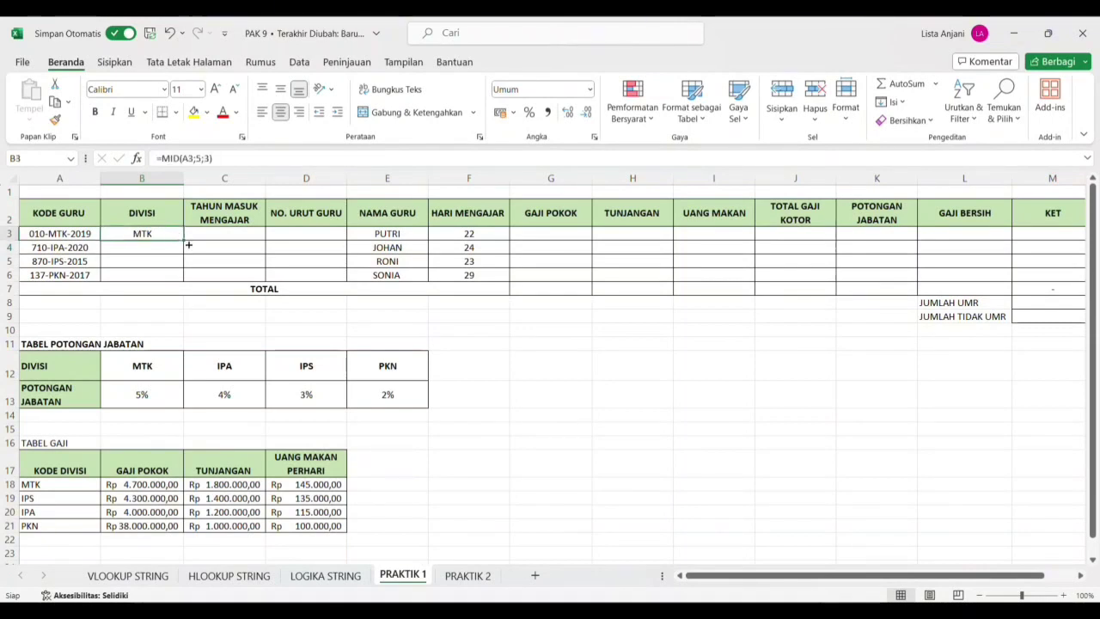
pyautogui.moveTo(187, 245); pyautogui.dragTo(189, 283)
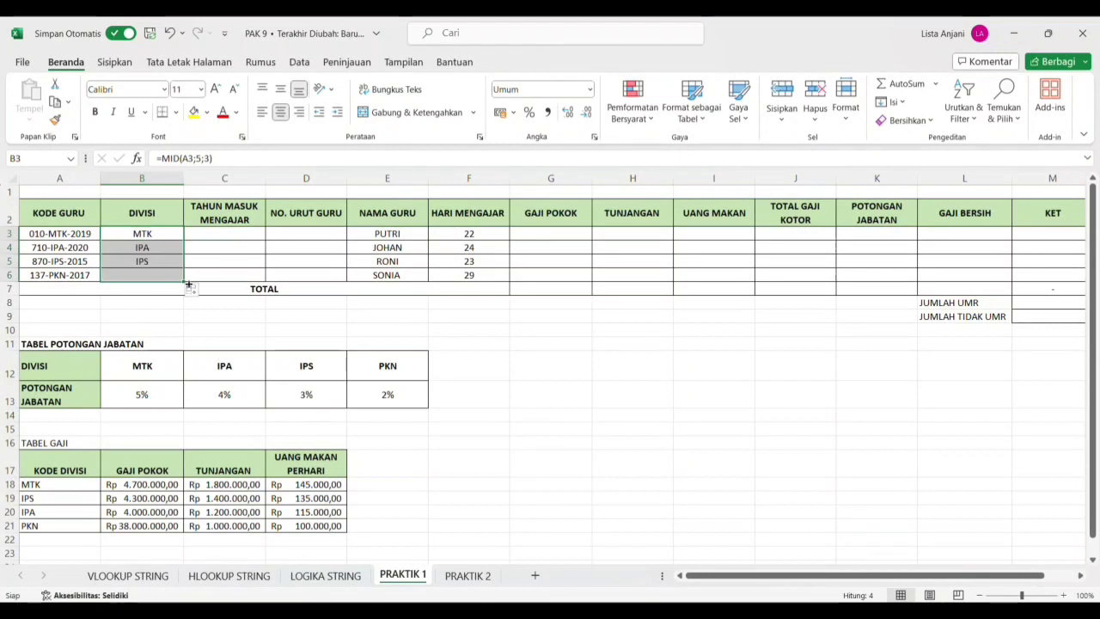
# - Extract TAHUN MASUK MENGAJAR in C3 with =RIGHT(A3;4) and fill the formula down to C6
pyautogui.click(231, 238)
pyautogui.write('=RIGH')
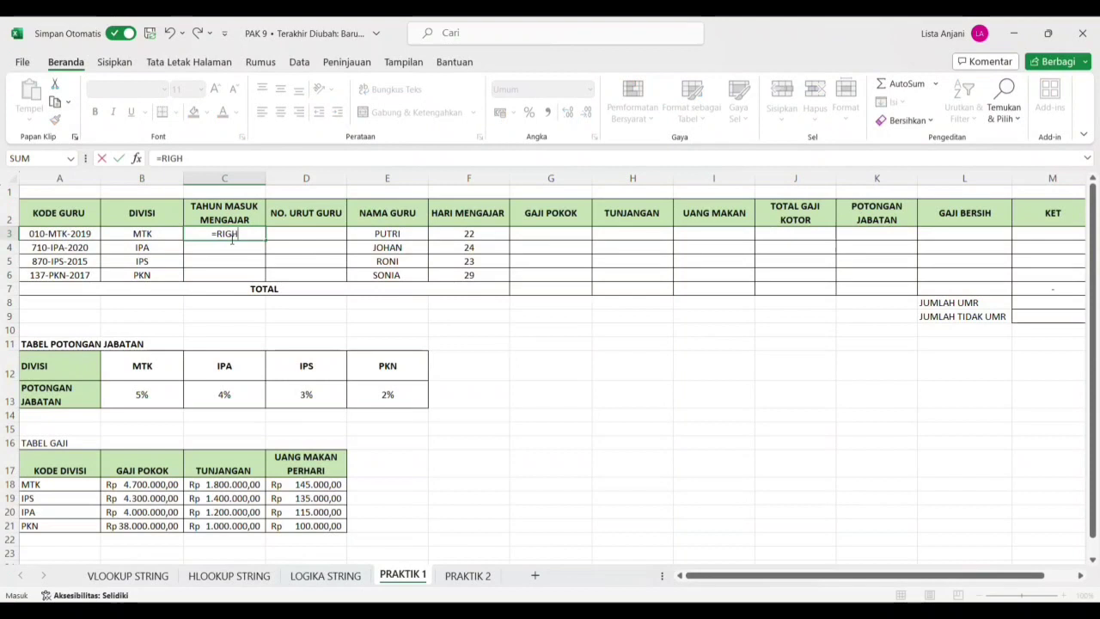
pyautogui.write('T(')
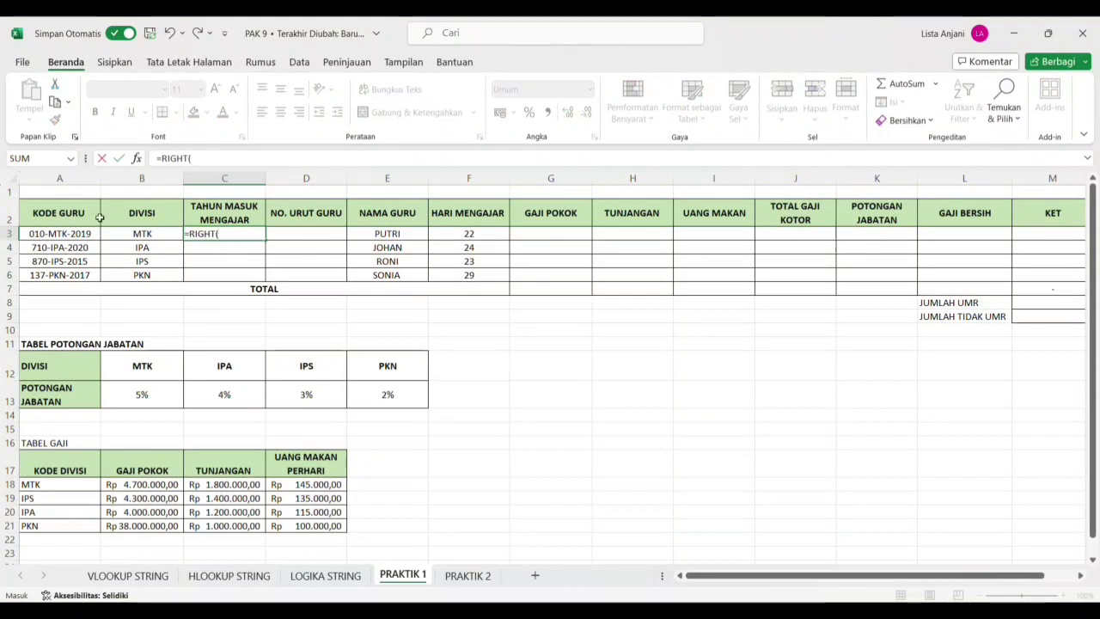
pyautogui.click(74, 240)
pyautogui.write(';4')
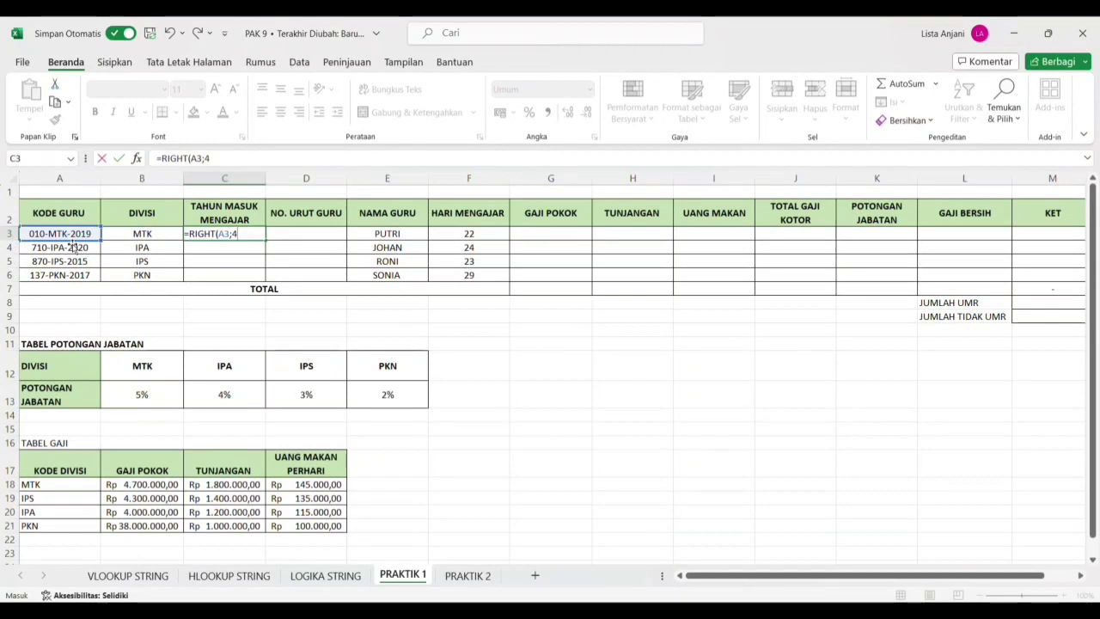
pyautogui.press('Return')
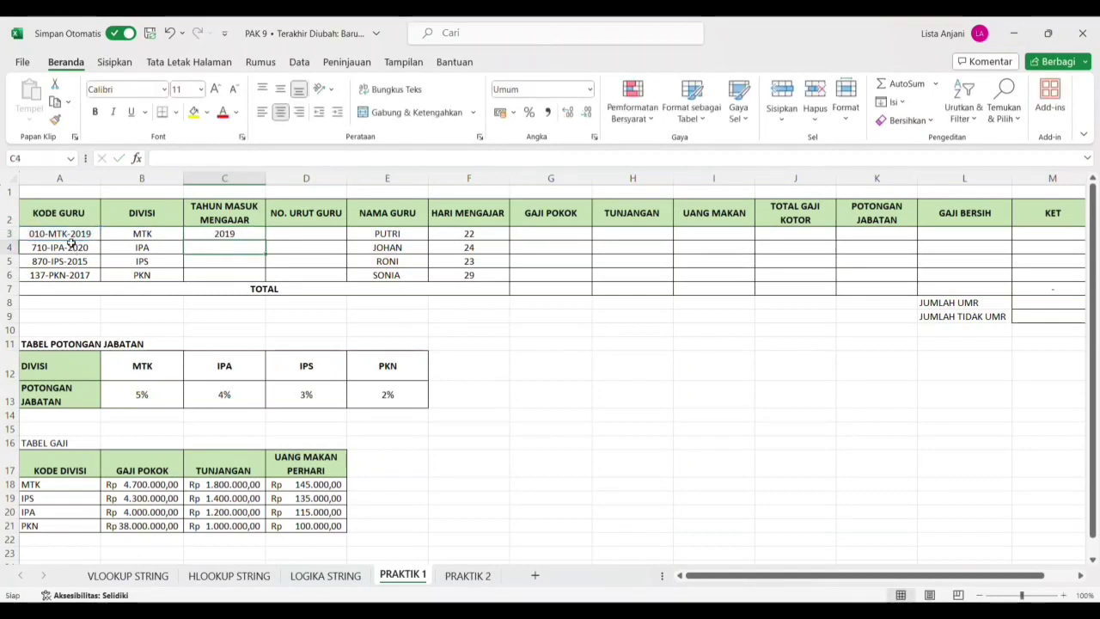
pyautogui.press('Up')
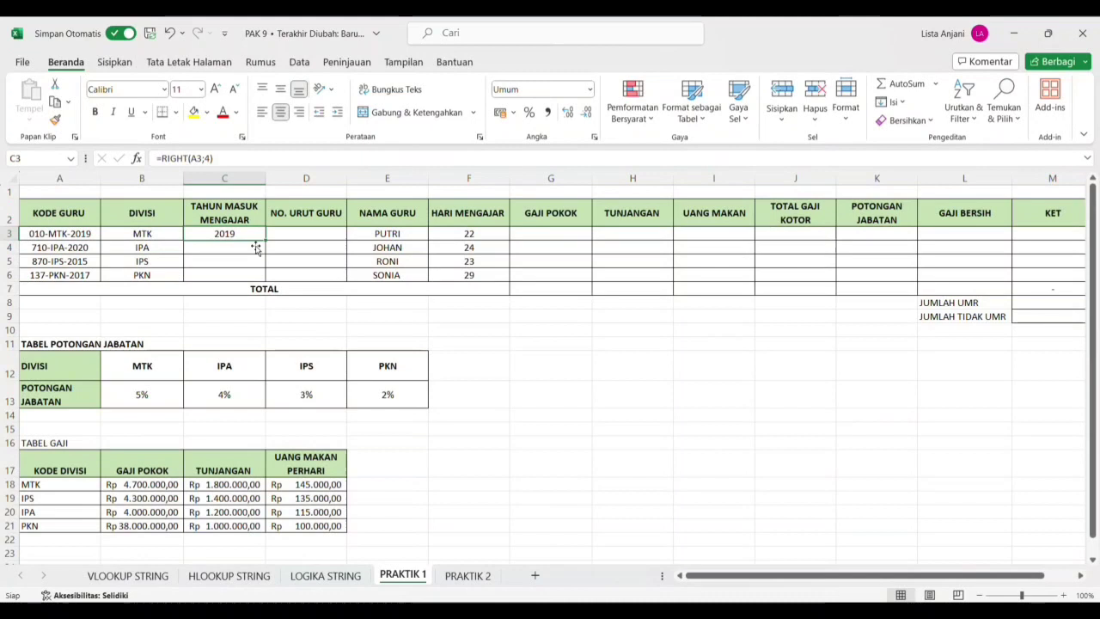
pyautogui.moveTo(268, 244); pyautogui.dragTo(263, 284)
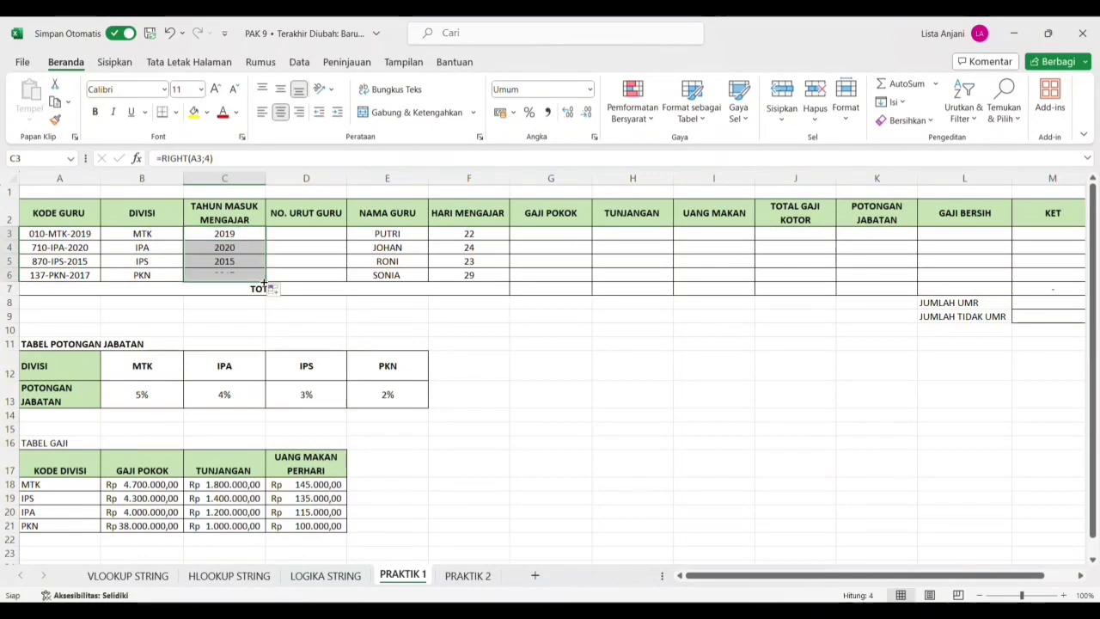
# - Extract NO. URUT GURU in D3 with =LEFT(A3;3) and fill the formula down to D6
pyautogui.click(306, 239)
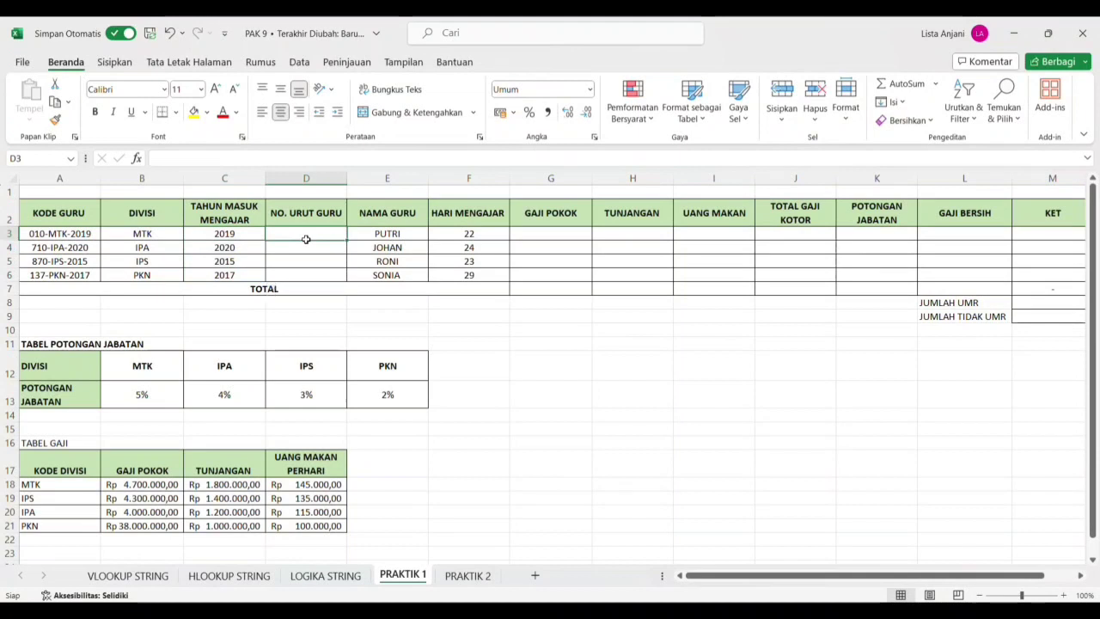
pyautogui.write('=LE')
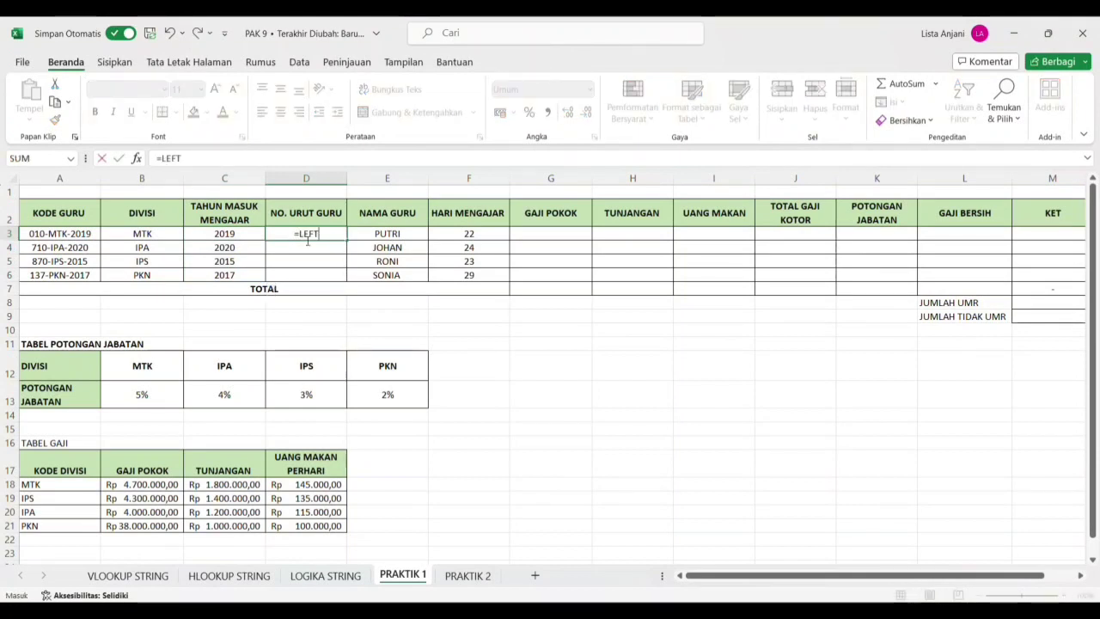
pyautogui.write('FT(')
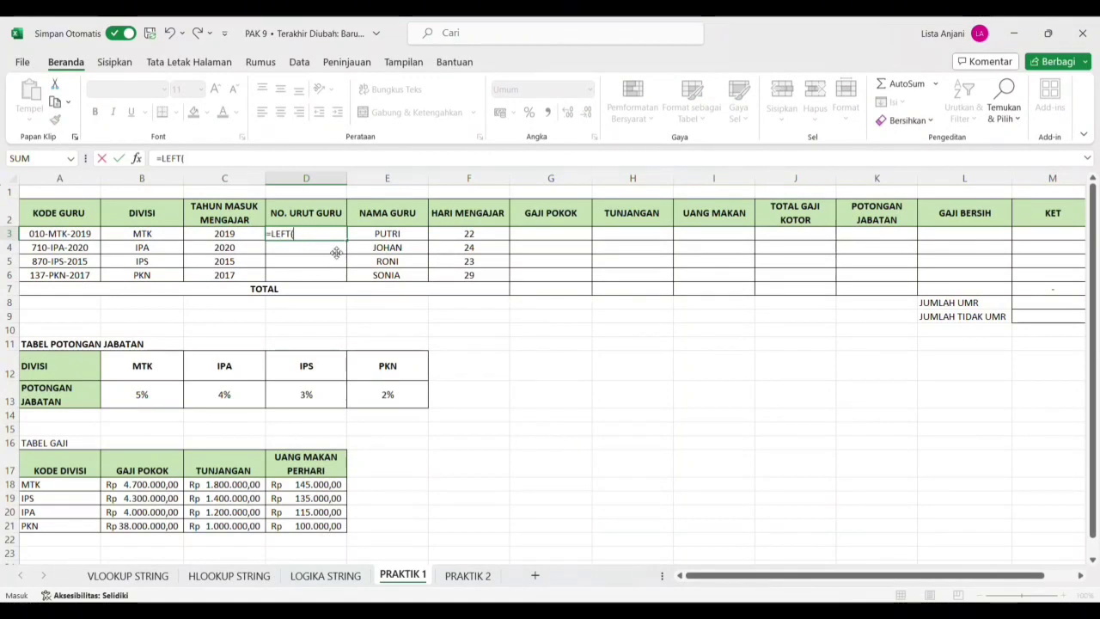
pyautogui.click(79, 236)
pyautogui.write(';')
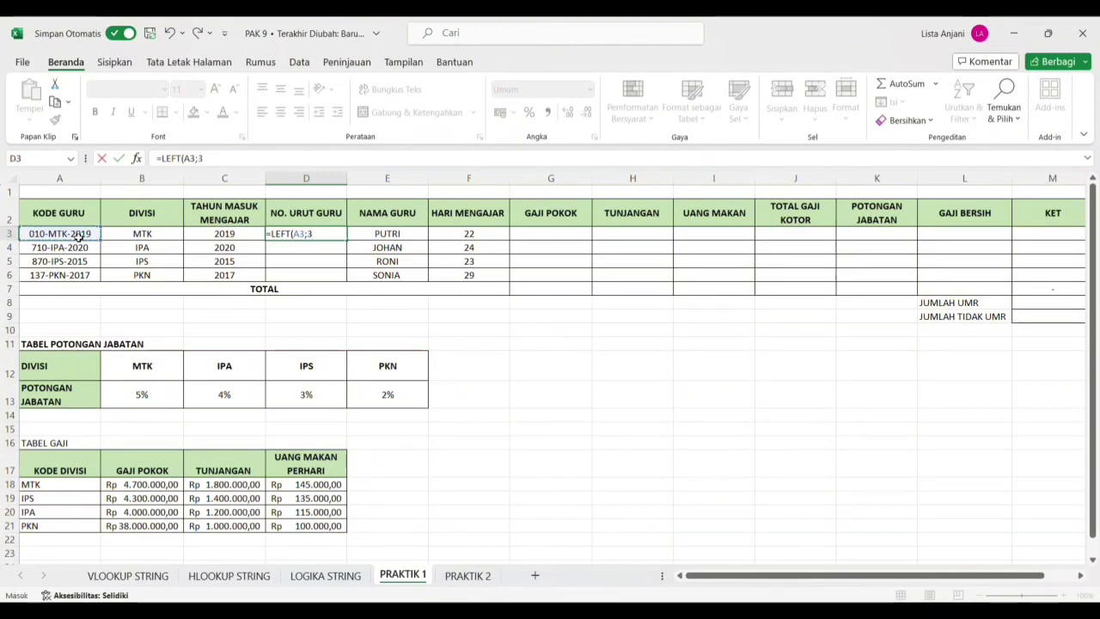
pyautogui.write('3)')
pyautogui.press('Return')
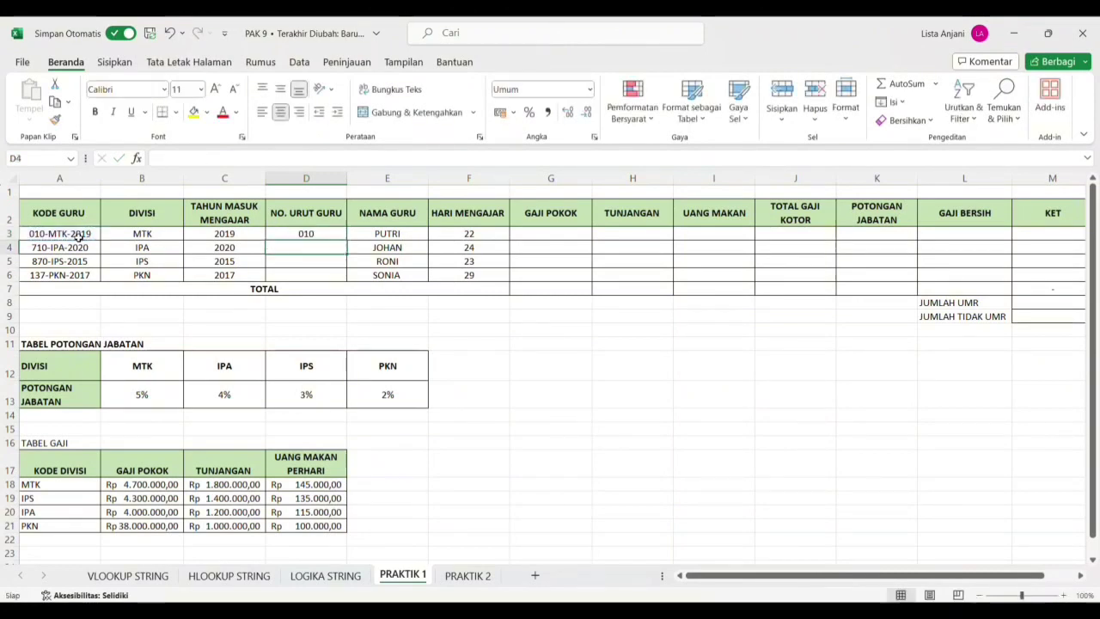
pyautogui.click(339, 238)
pyautogui.moveTo(346, 242); pyautogui.dragTo(347, 289)
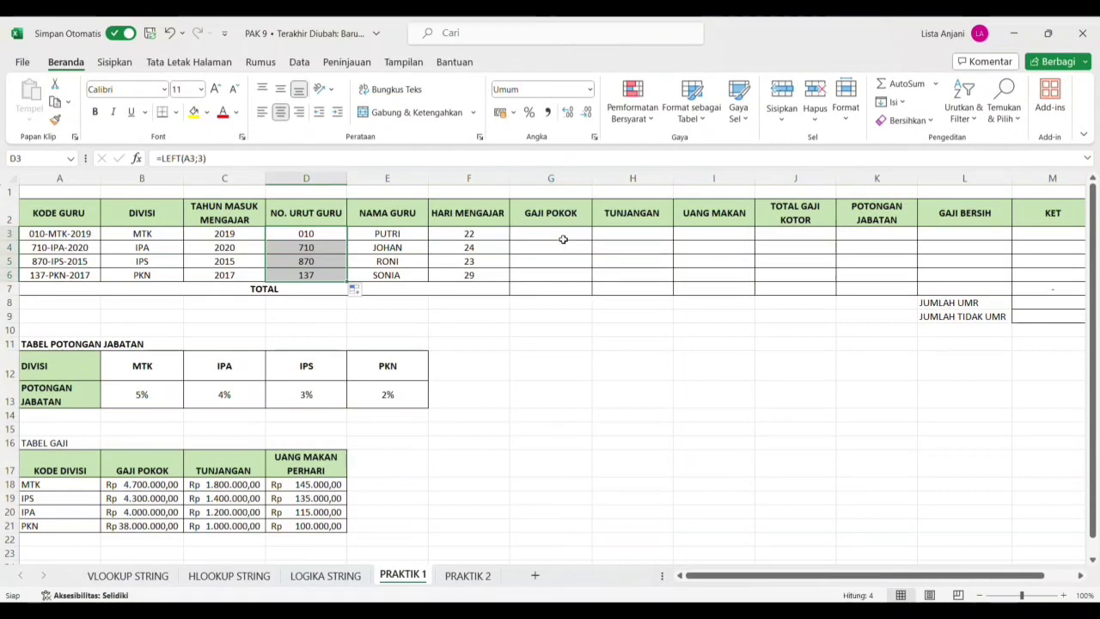
# - Look up GAJI POKOK in G3 with =VLOOKUP(MID(A3;5;3);$A$18:$D$21;2;0) and fill the formula down to G6
pyautogui.click(563, 239)
pyautogui.write('=')
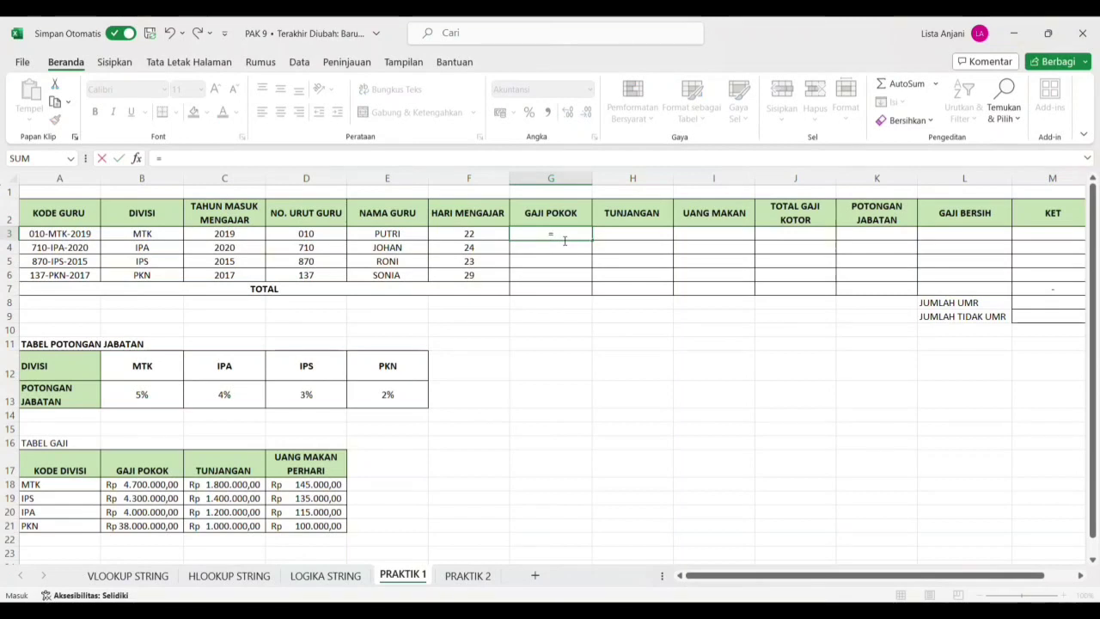
pyautogui.write('VLO')
pyautogui.press('Tab')
pyautogui.write('MI')
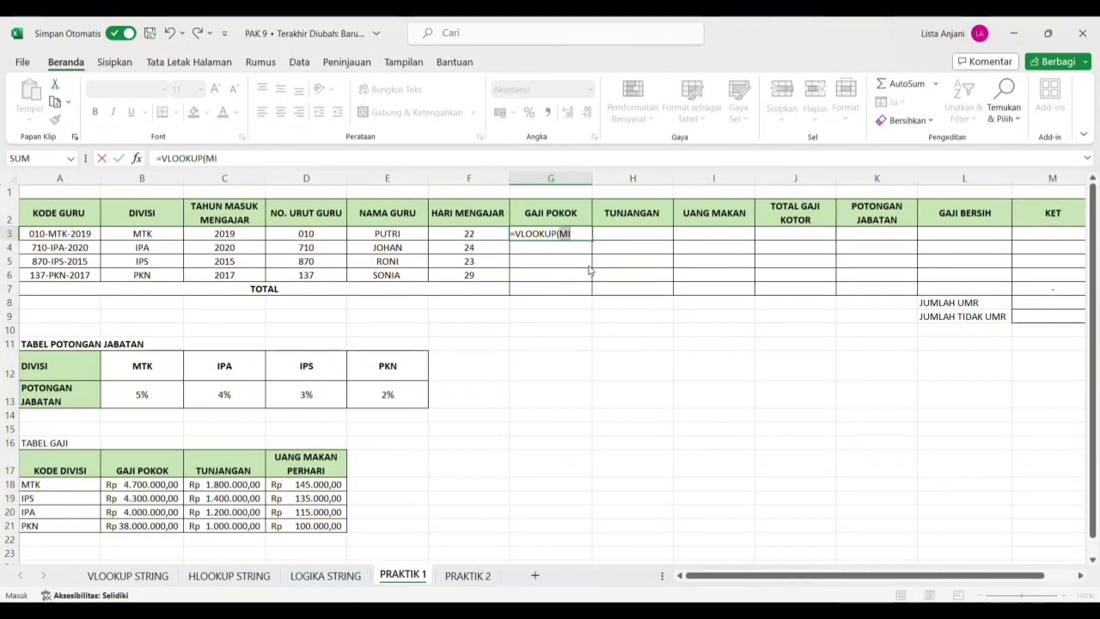
pyautogui.write('D(')
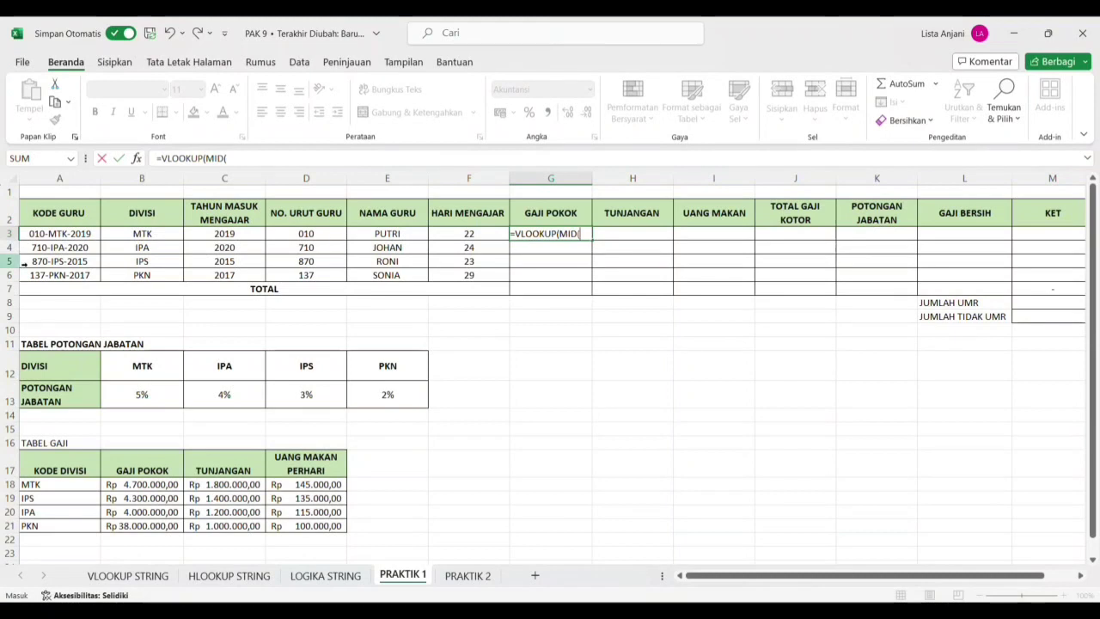
pyautogui.click(75, 239)
pyautogui.write(';5;3')
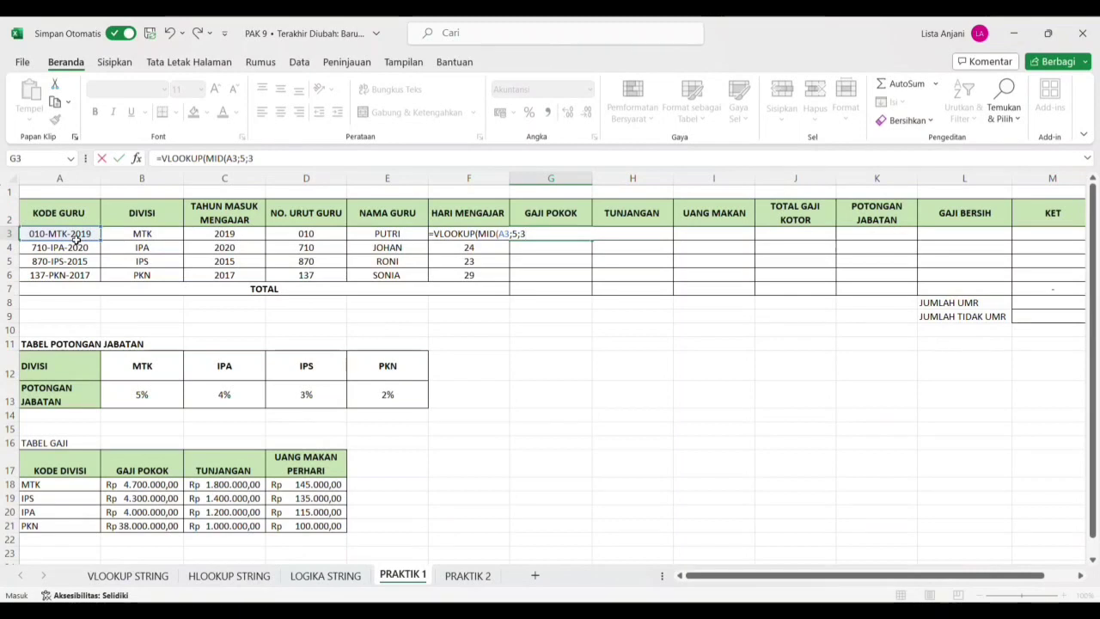
pyautogui.write(');')
pyautogui.moveTo(87, 487); pyautogui.dragTo(284, 525)
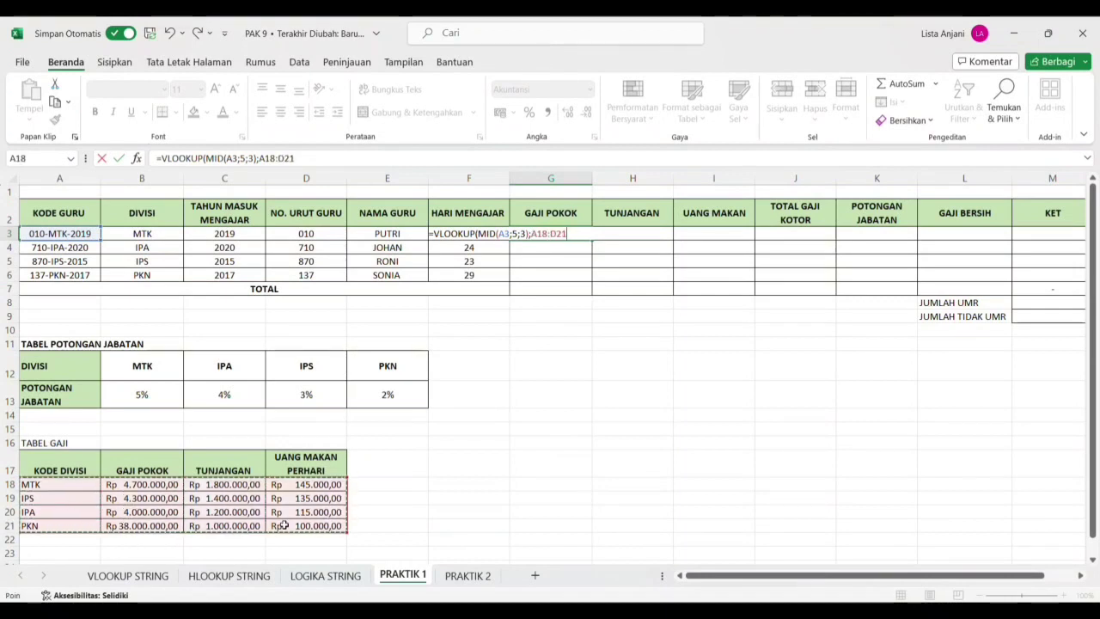
pyautogui.press('F4')
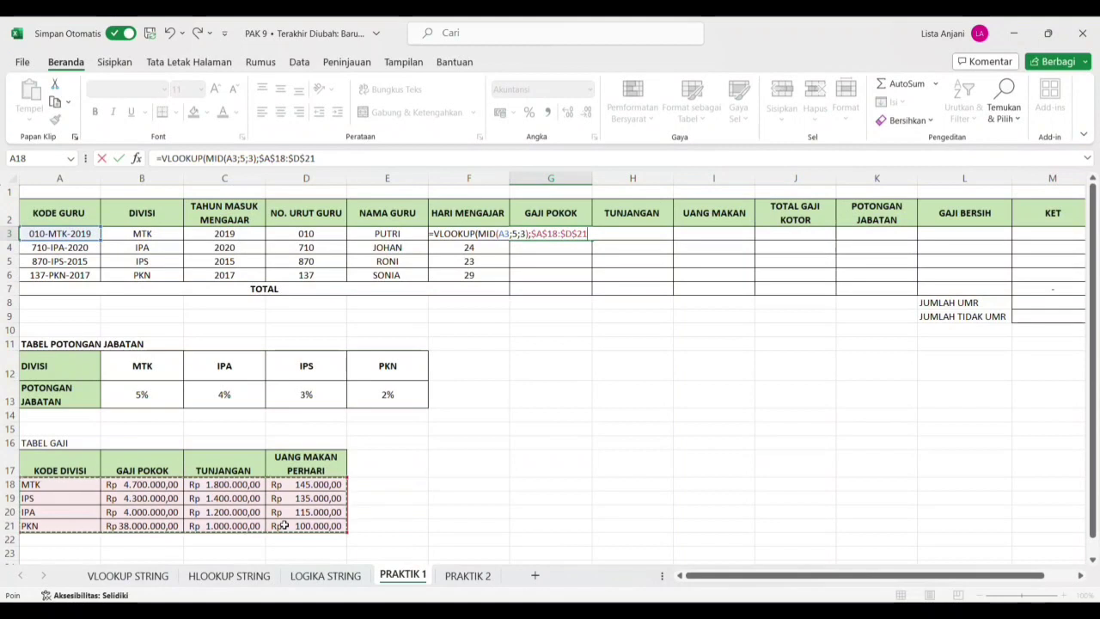
pyautogui.write(';2;0')
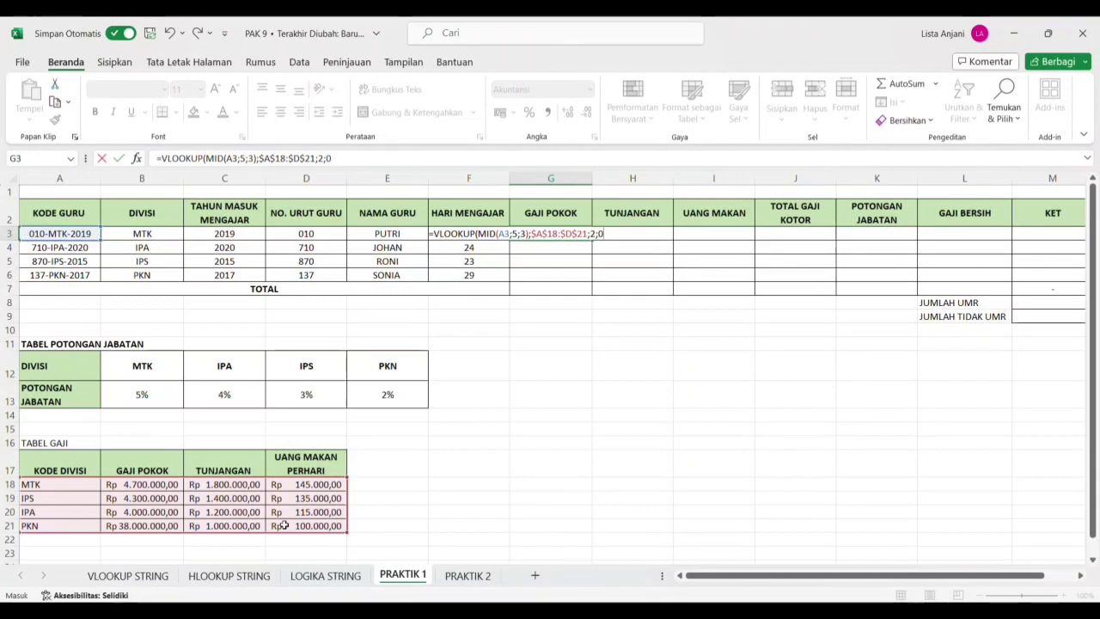
pyautogui.press('Return')
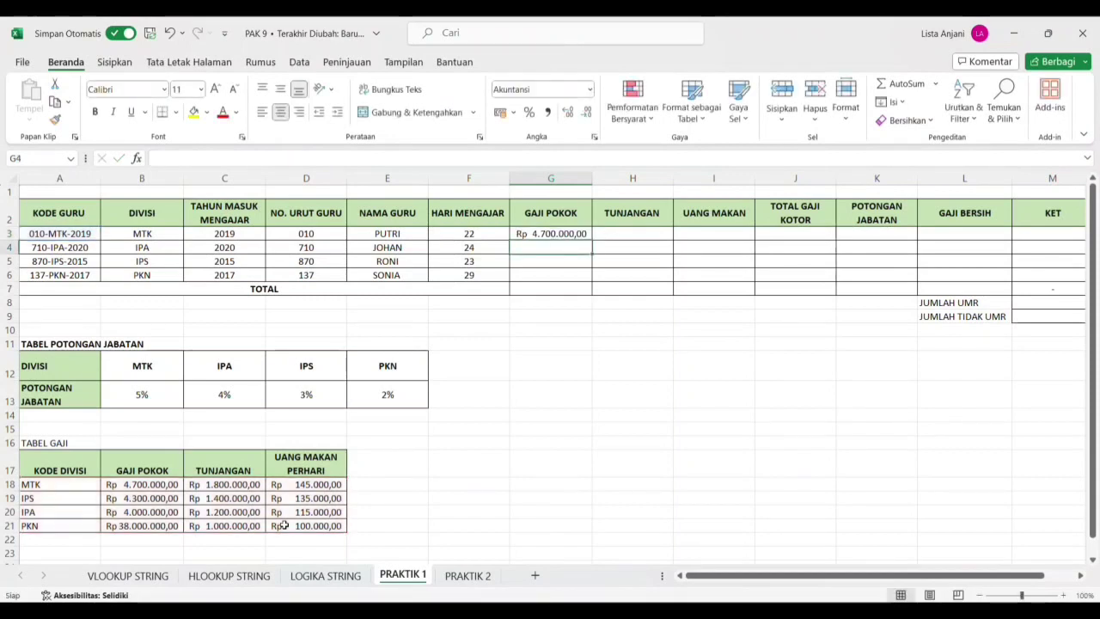
pyautogui.click(582, 234)
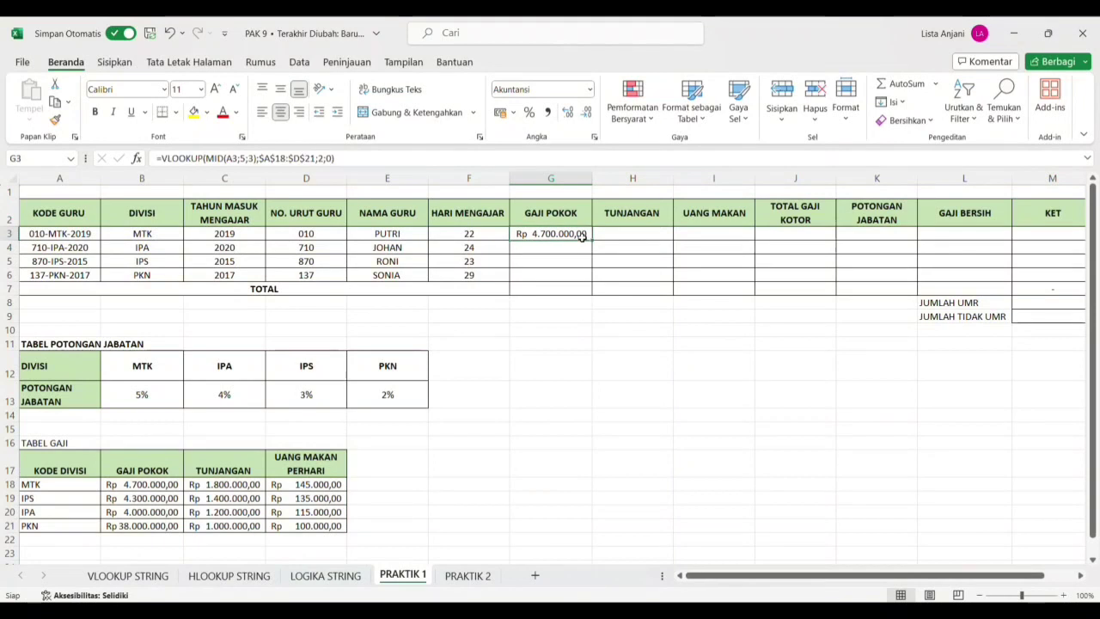
pyautogui.moveTo(592, 240); pyautogui.dragTo(583, 283)
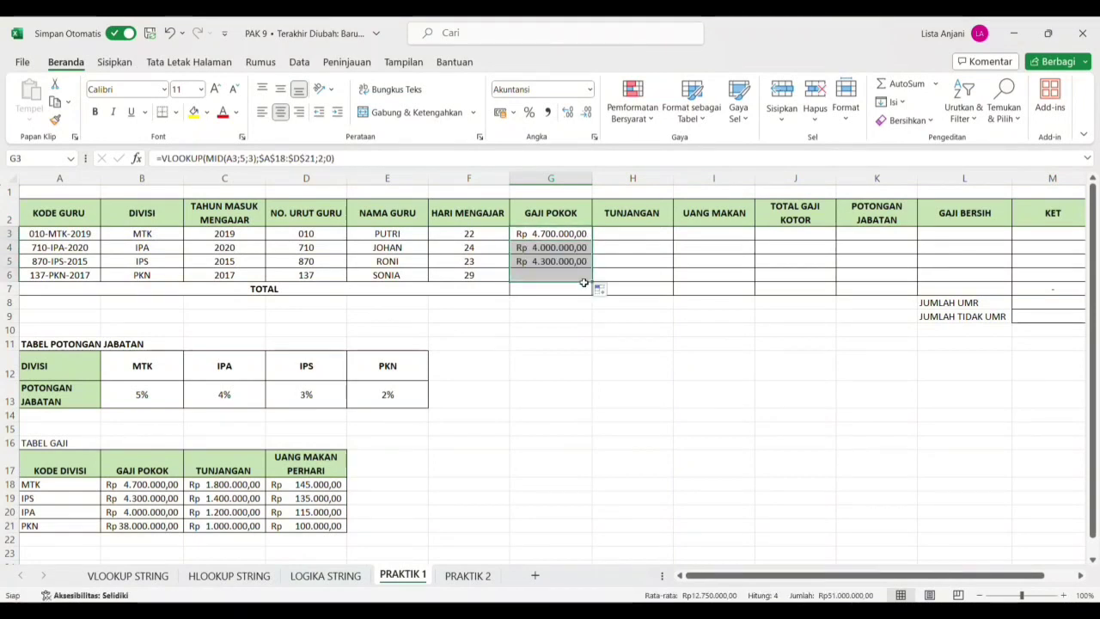
# - Look up TUNJANGAN in H3 with =VLOOKUP(MID(A3;5;3);$A$18:$D$21;3;0) and fill the formula down to H6
pyautogui.click(633, 234)
pyautogui.write('=V')
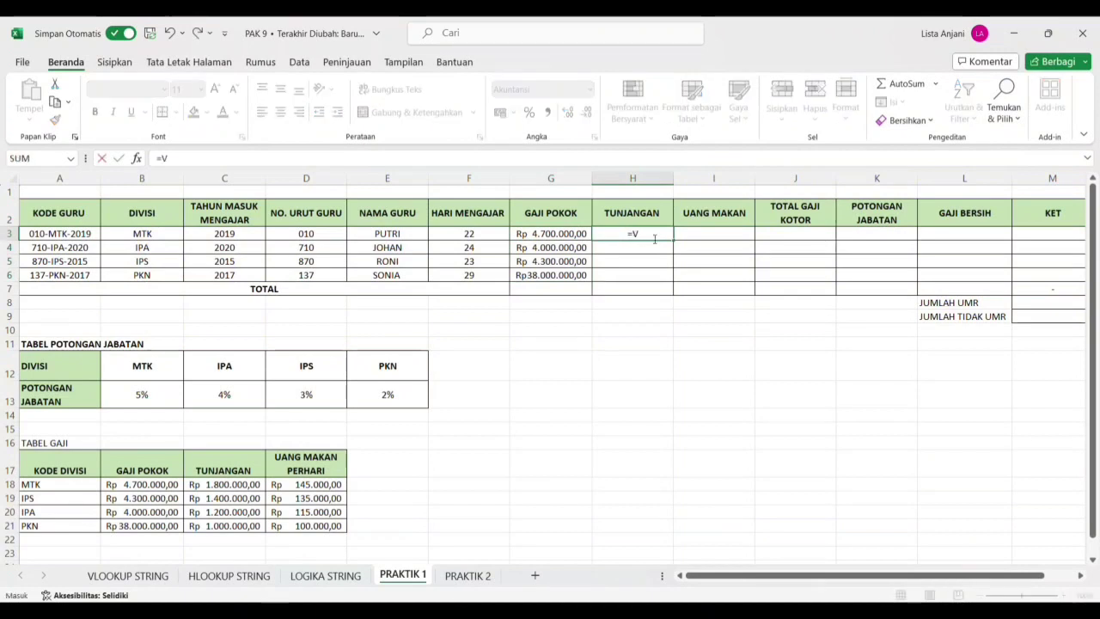
pyautogui.write('LOOKUP(')
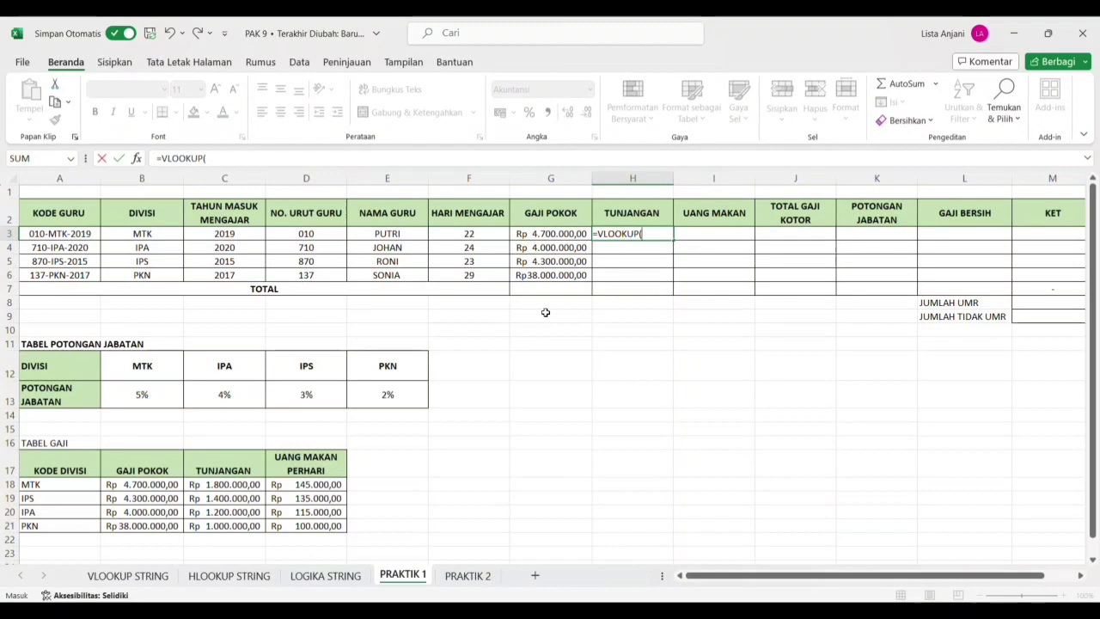
pyautogui.write('MI')
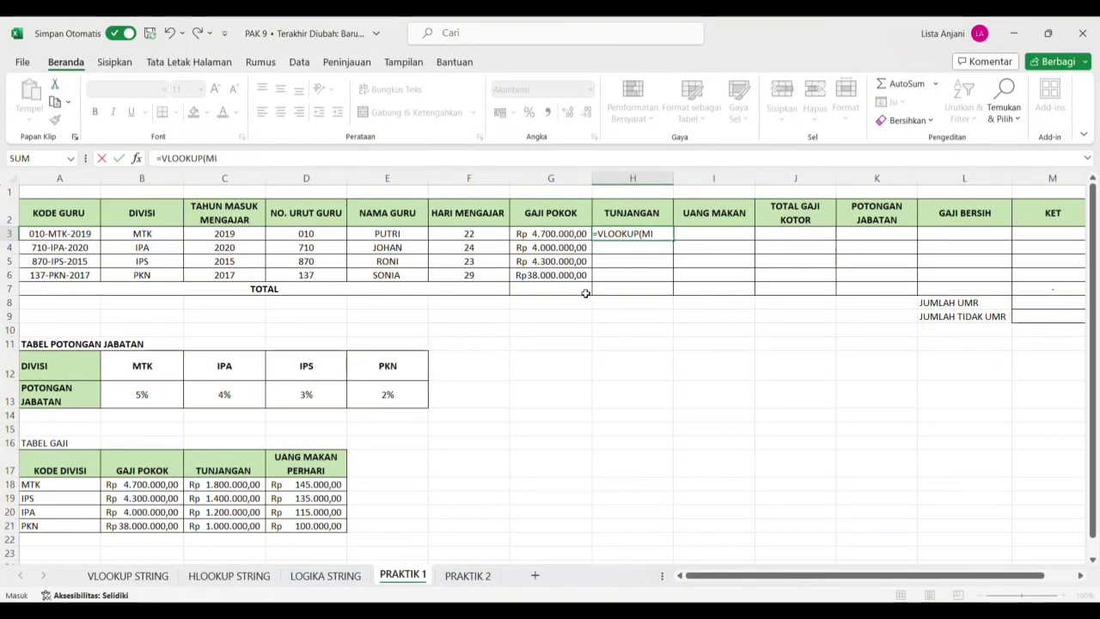
pyautogui.write('D(')
pyautogui.click(79, 233)
pyautogui.write(';5;3')
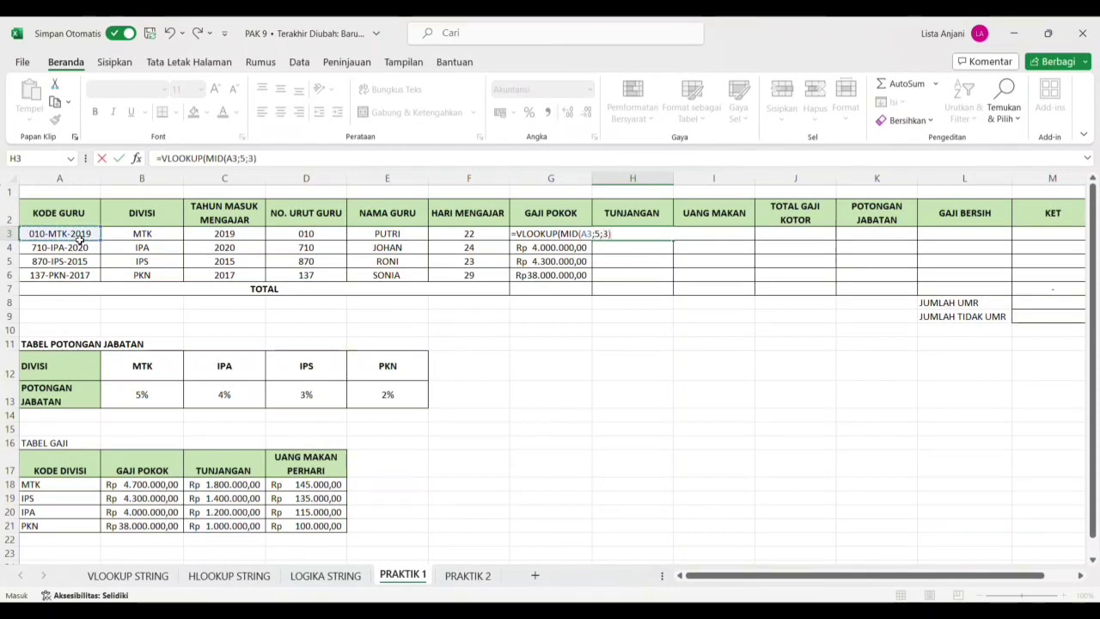
pyautogui.write(');')
pyautogui.moveTo(96, 486); pyautogui.dragTo(300, 532)
pyautogui.press('F4')
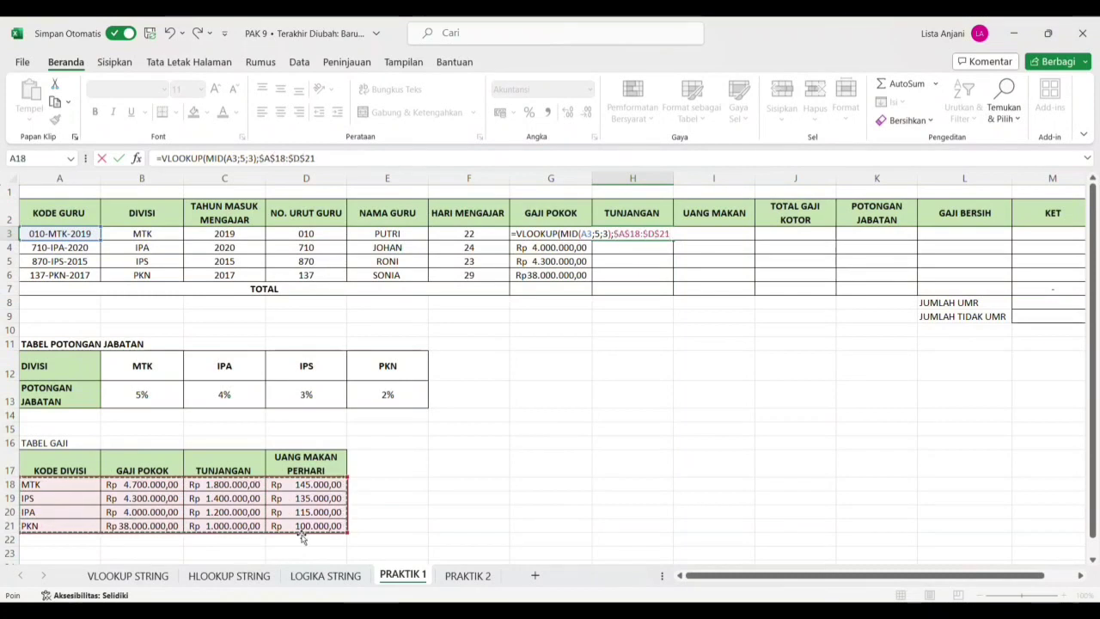
pyautogui.write(';3;0')
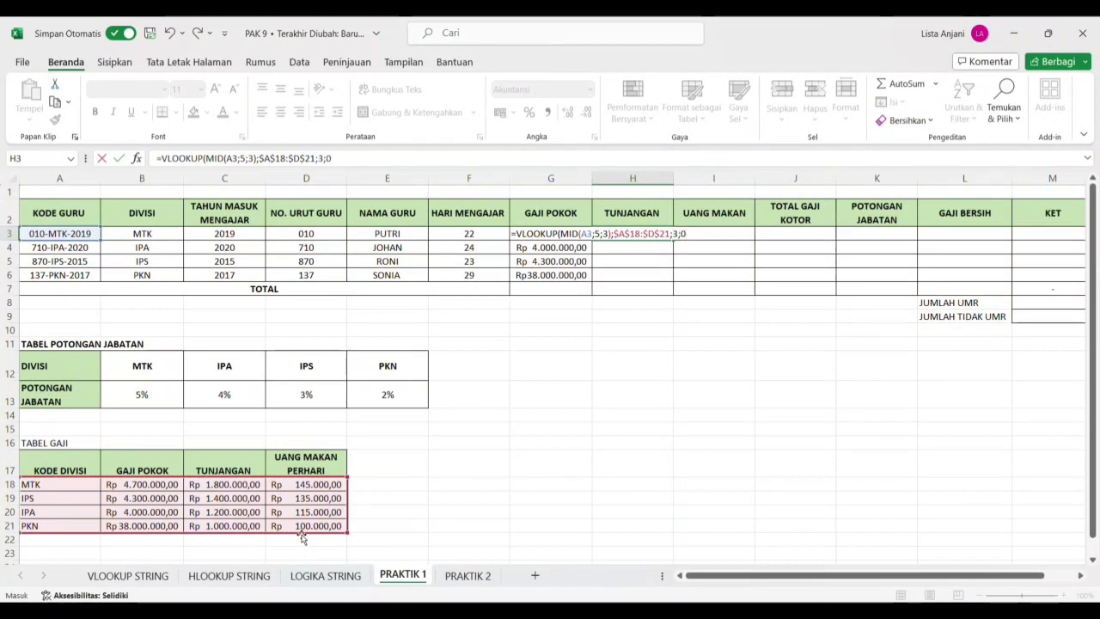
pyautogui.write(')')
pyautogui.press('Return')
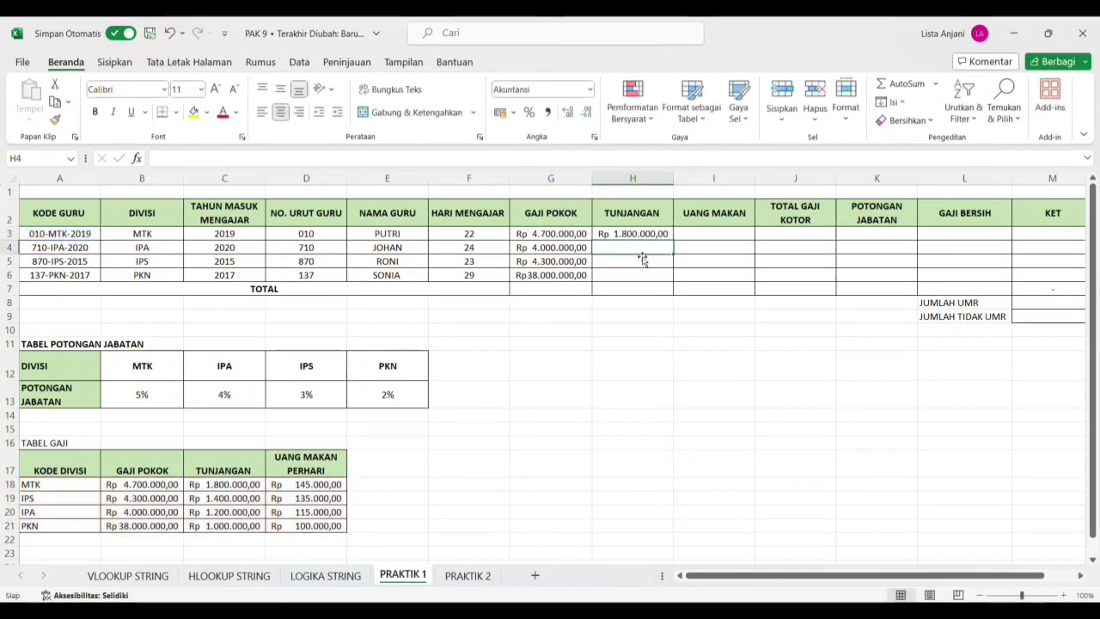
pyautogui.click(647, 234)
pyautogui.moveTo(676, 243); pyautogui.dragTo(677, 283)
# - Look up UANG MAKAN in I3 with =VLOOKUP(MID(A3;5;3);$A$18:$D$21;4;0) and fill the formula down to I6
pyautogui.click(735, 235)
pyautogui.write('=')
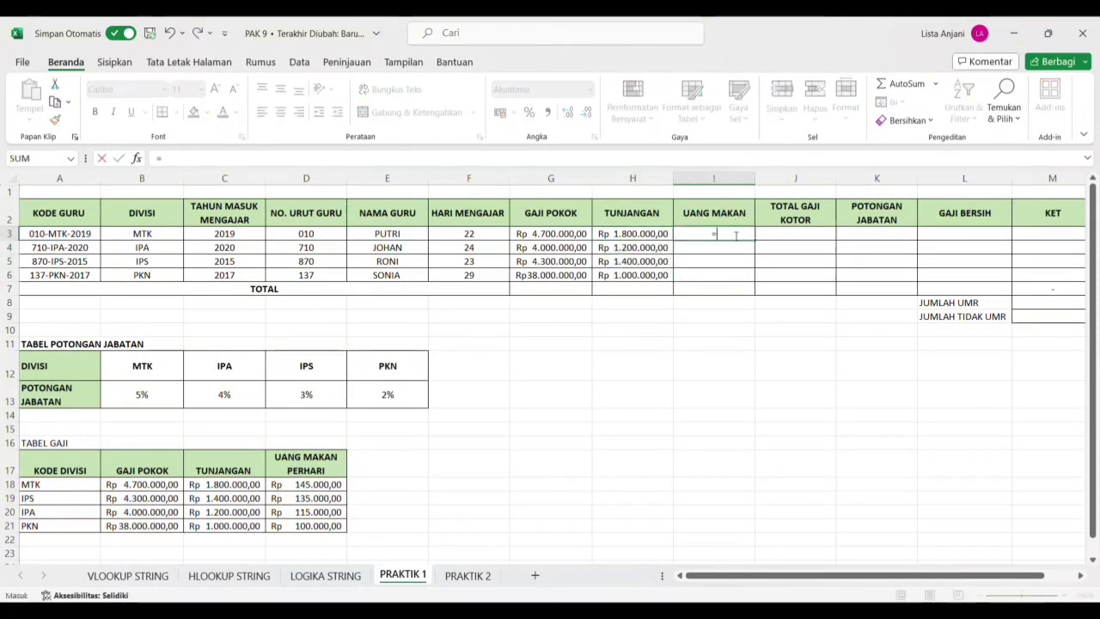
pyautogui.write('VLOO')
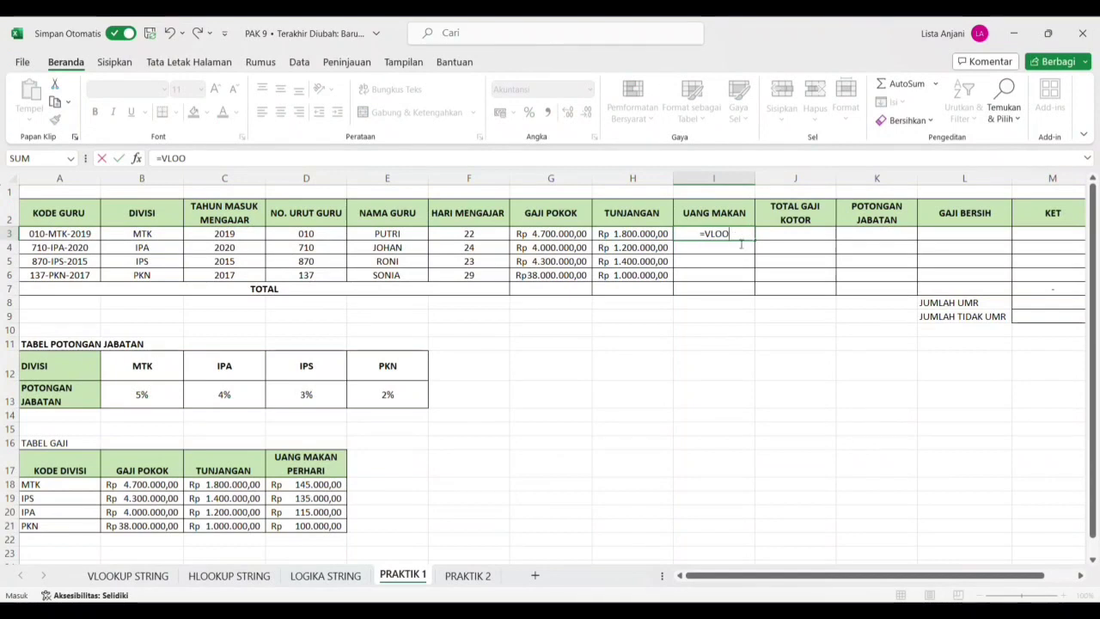
pyautogui.press('Tab')
pyautogui.write('MID')
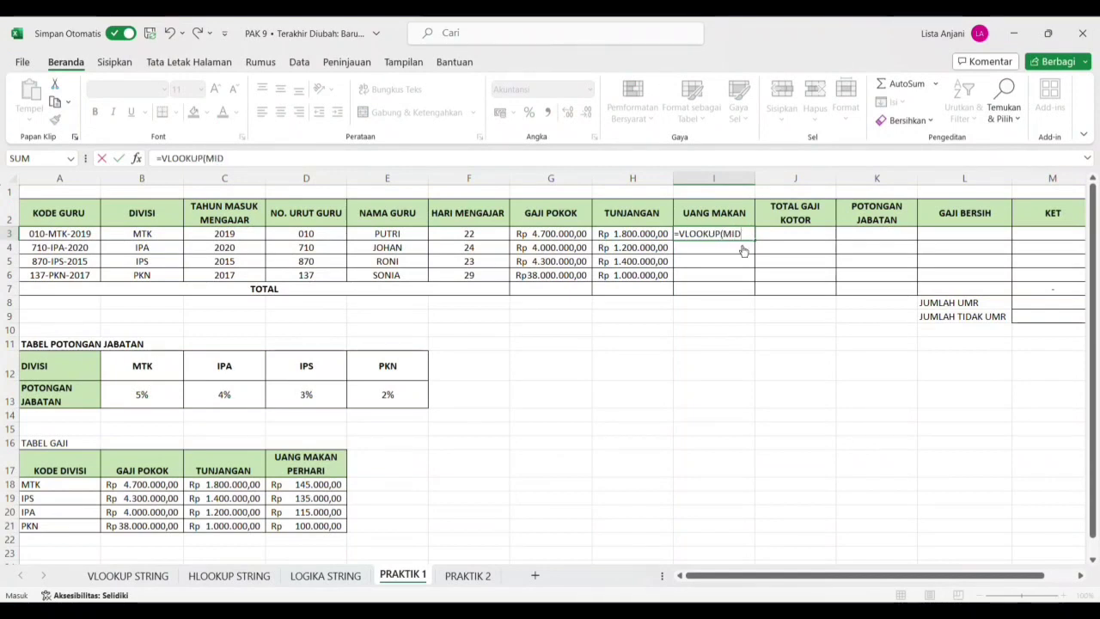
pyautogui.write('(')
pyautogui.click(84, 234)
pyautogui.write(';5;3')
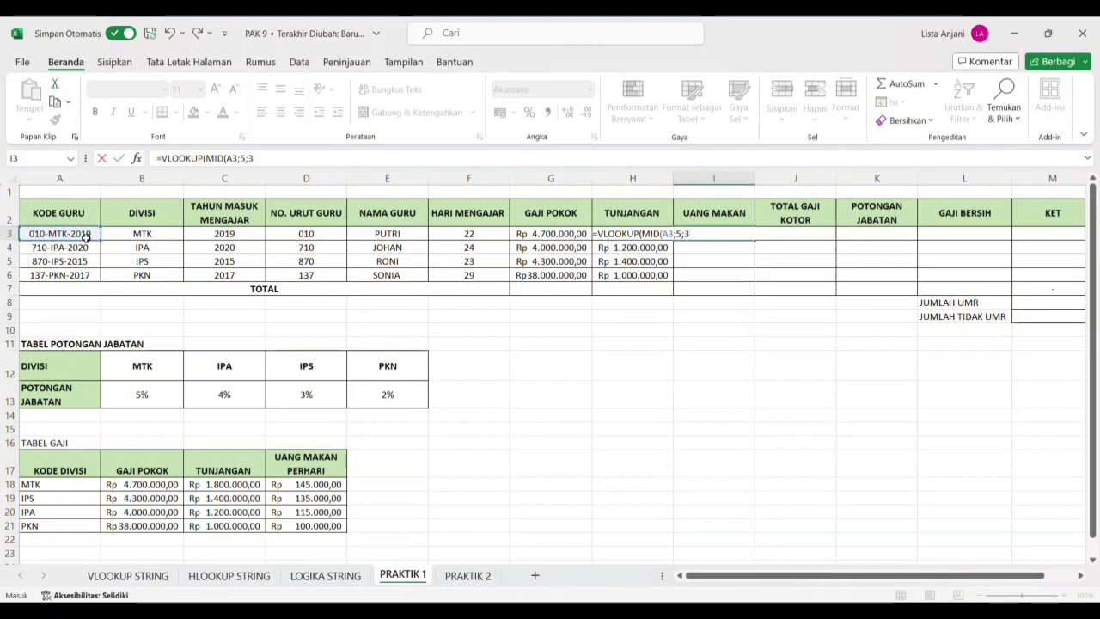
pyautogui.write(');')
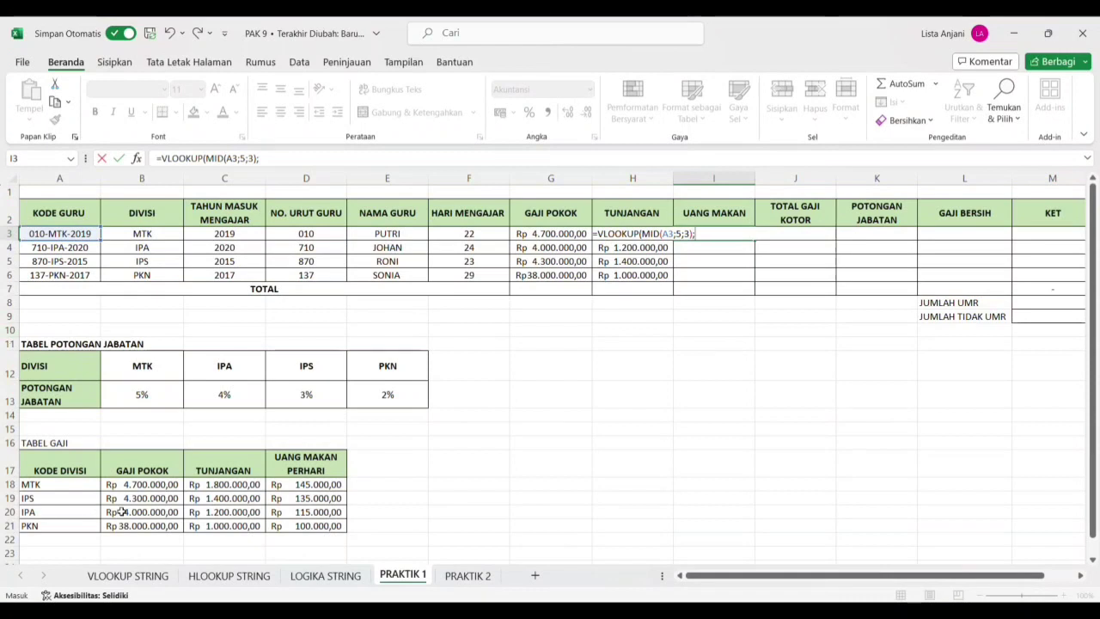
pyautogui.moveTo(86, 486); pyautogui.dragTo(301, 526)
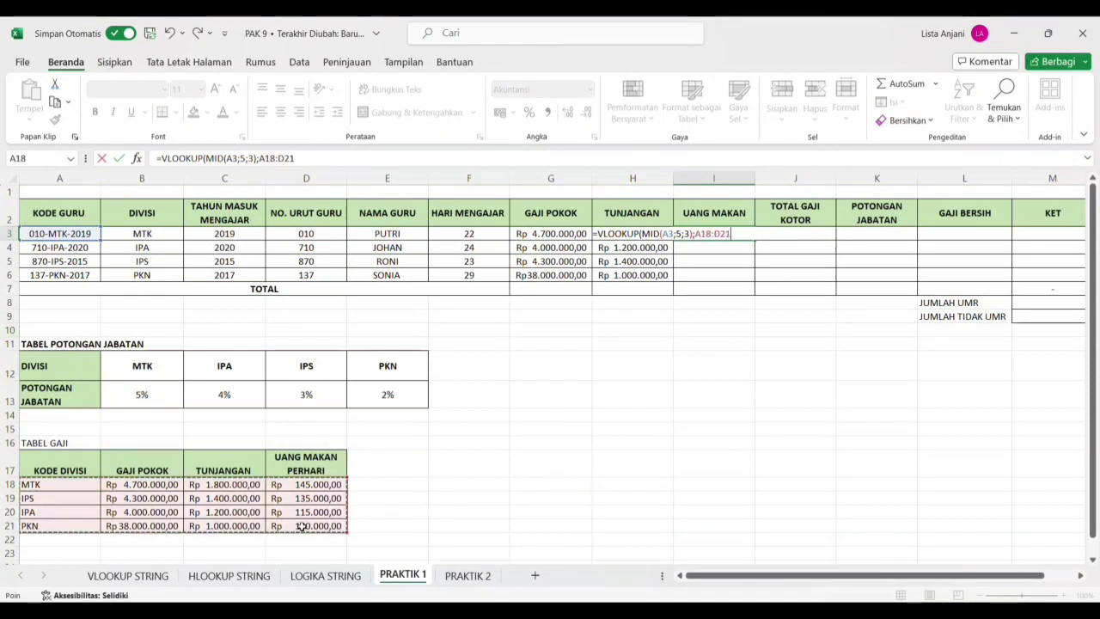
pyautogui.press('F4')
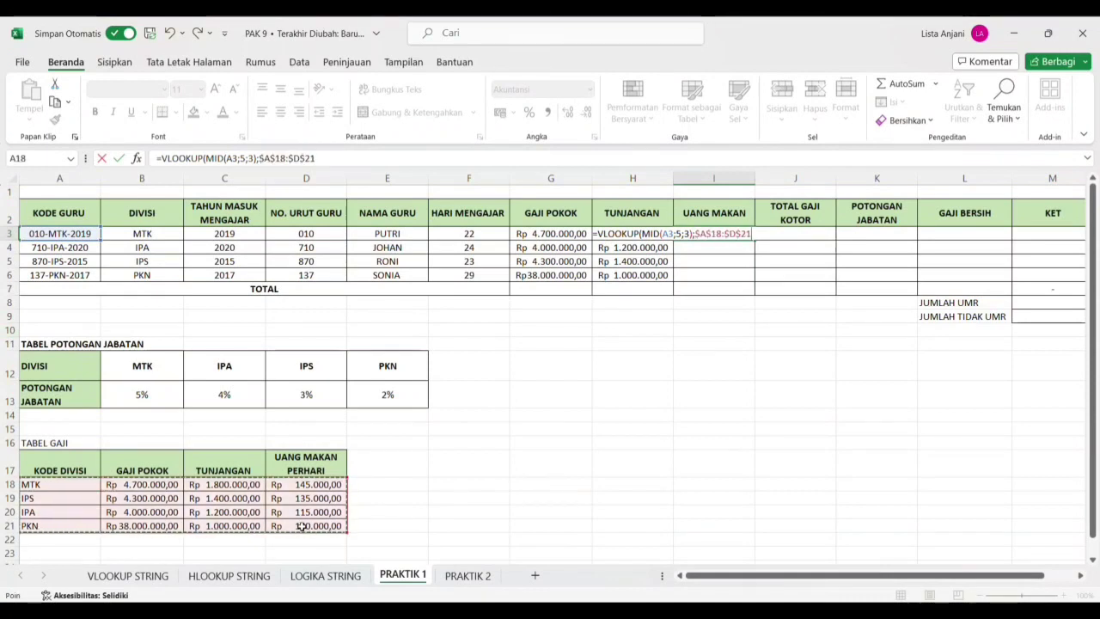
pyautogui.write(';4;0')
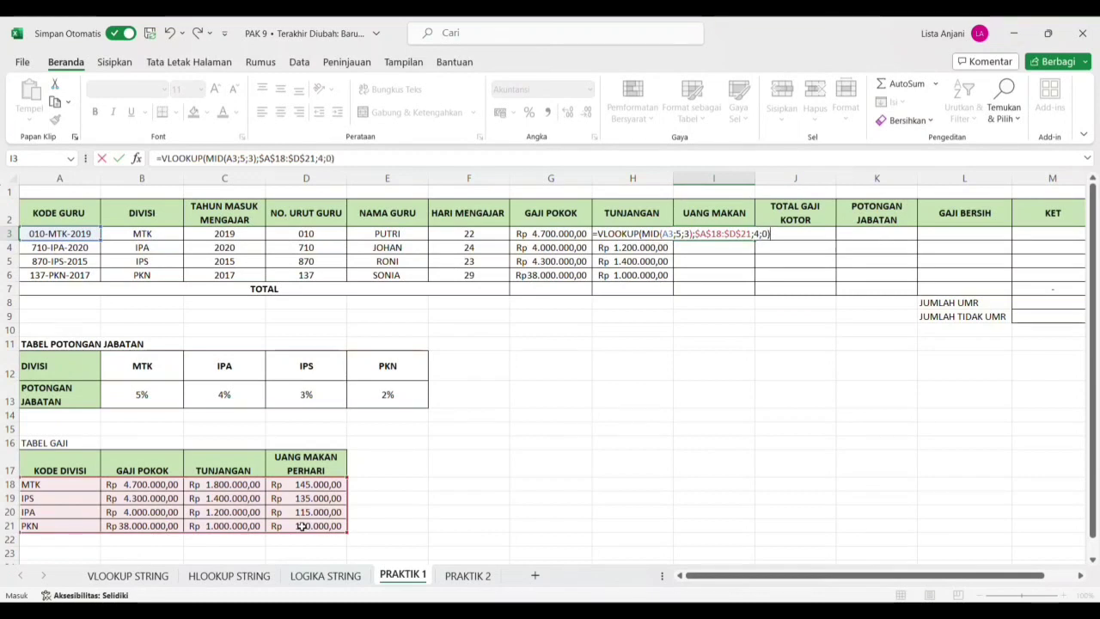
pyautogui.press('Return')
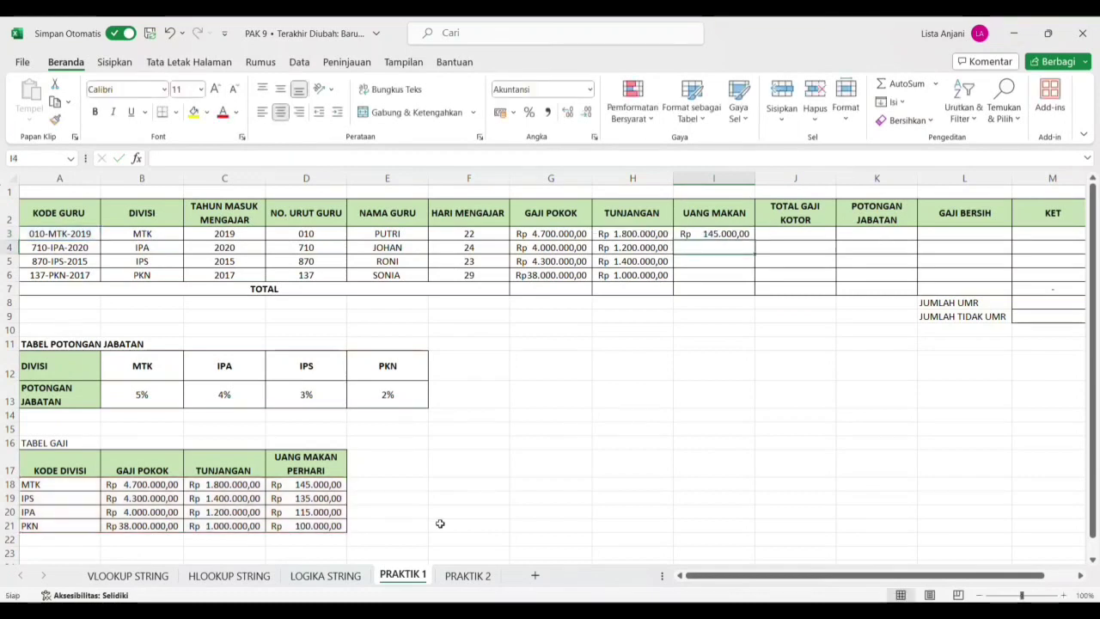
pyautogui.click(738, 237)
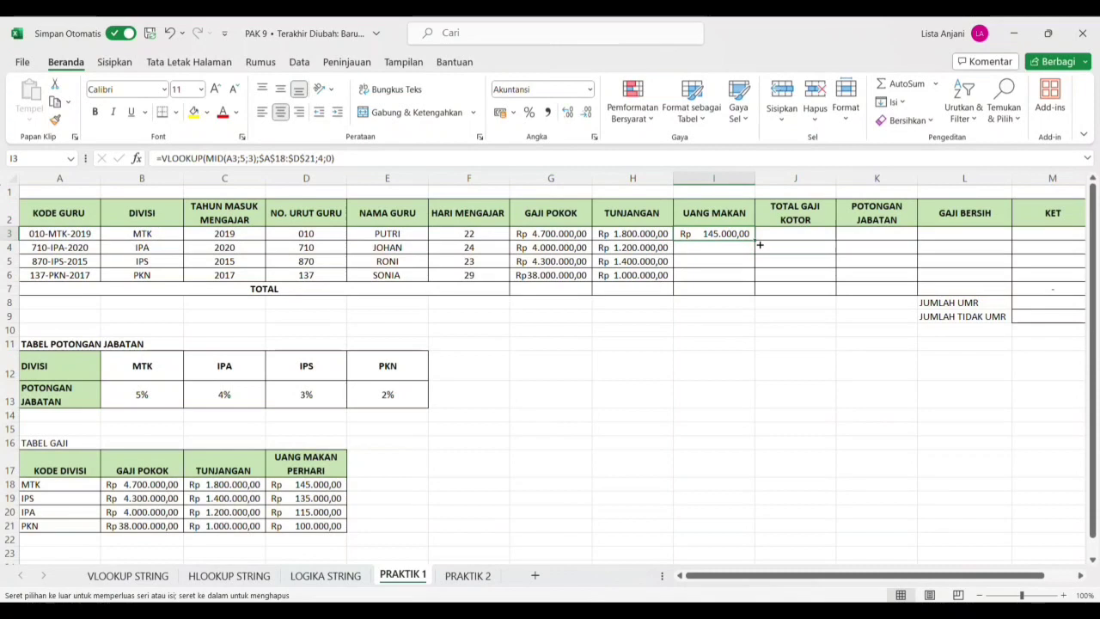
pyautogui.doubleClick(759, 245)
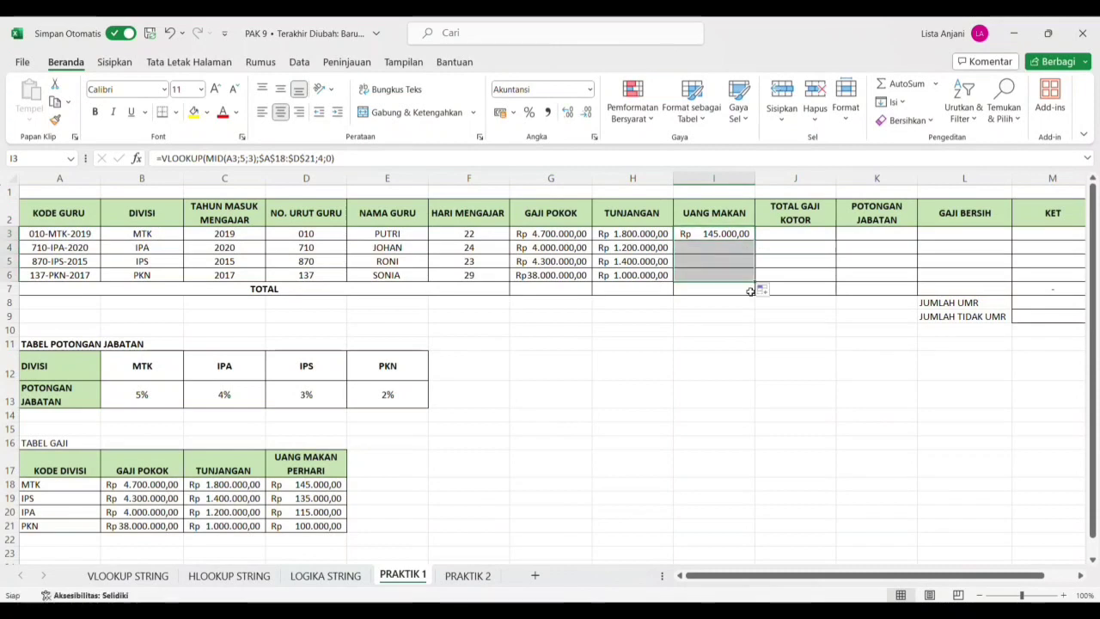
# - Calculate TOTAL GAJI KOTOR in J3 with =SUM(G3:I3) and fill the formula down to J6
pyautogui.click(818, 234)
pyautogui.write('=')
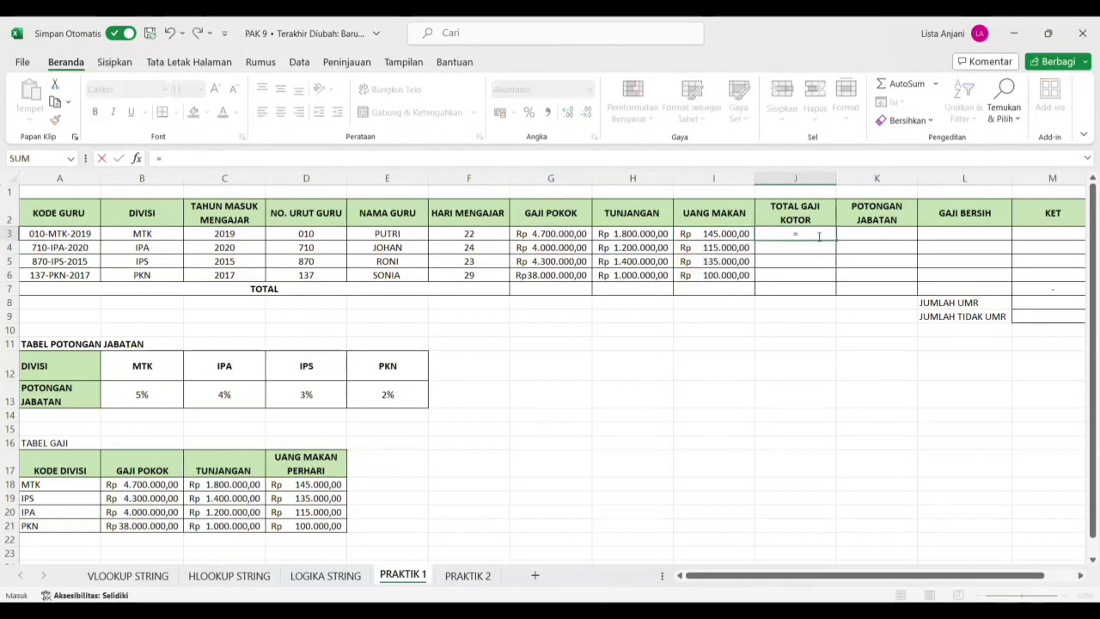
pyautogui.write('58')
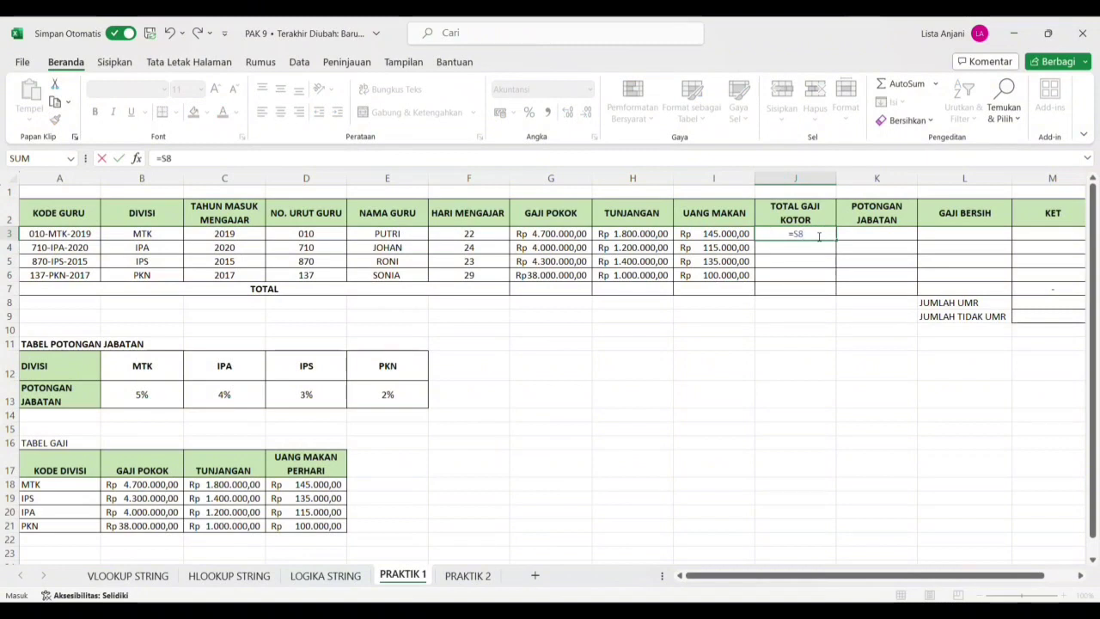
pyautogui.press('BackSpace')
pyautogui.write('UM')
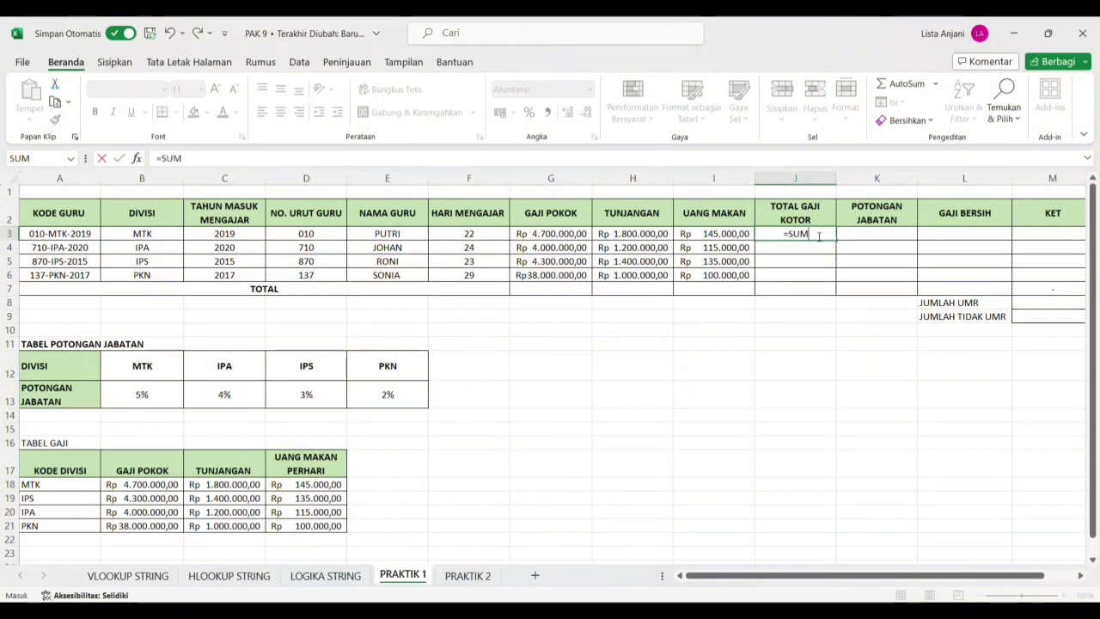
pyautogui.write('(')
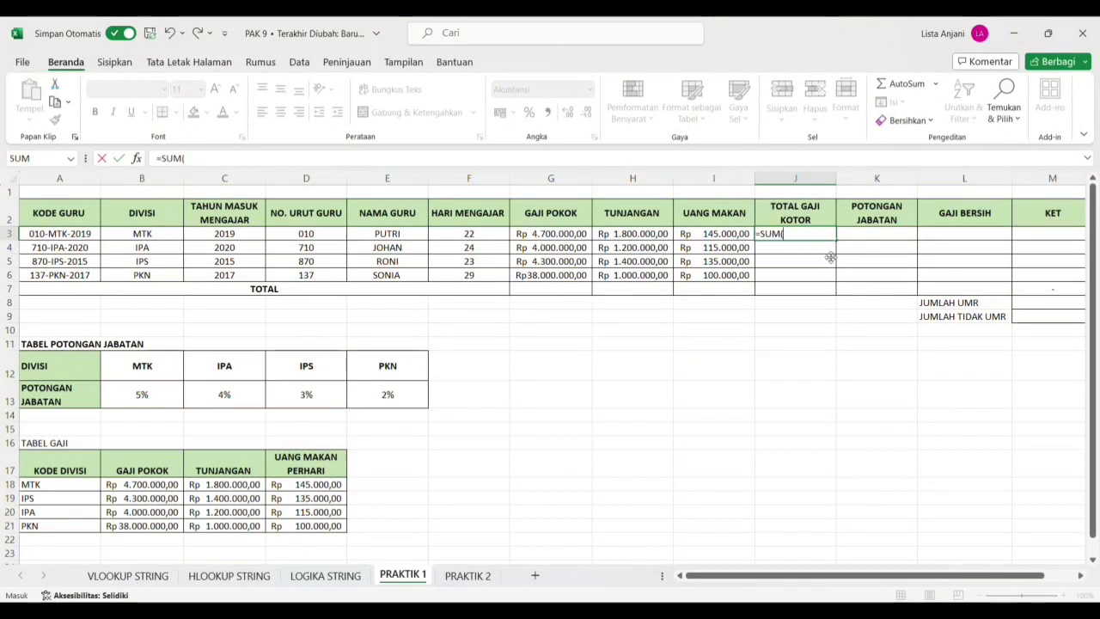
pyautogui.click(569, 238)
pyautogui.moveTo(570, 236); pyautogui.dragTo(713, 234)
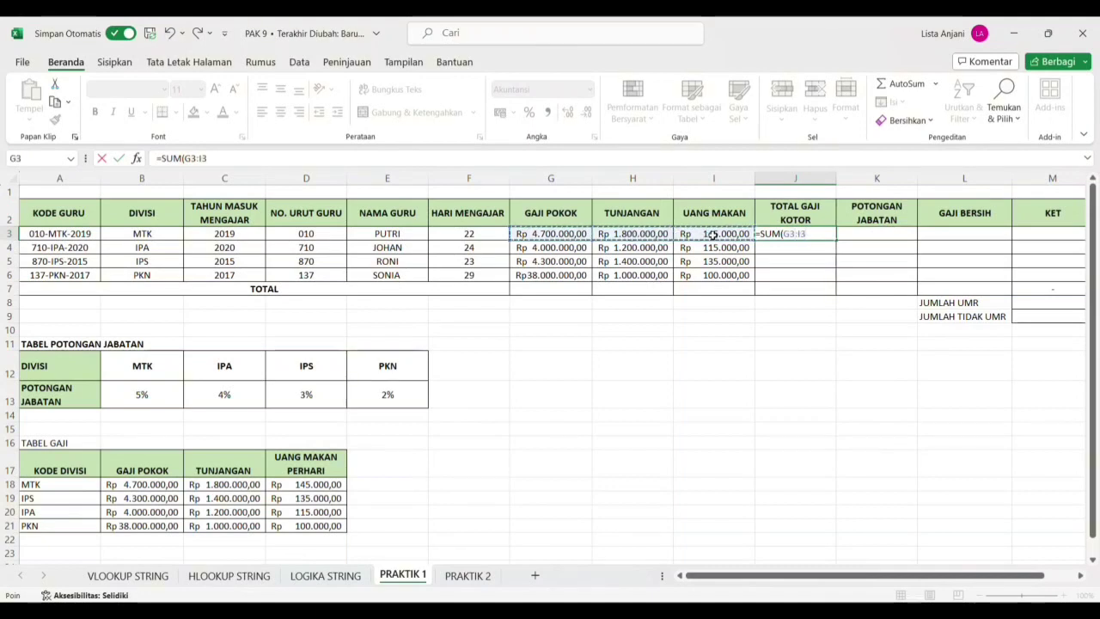
pyautogui.write(')')
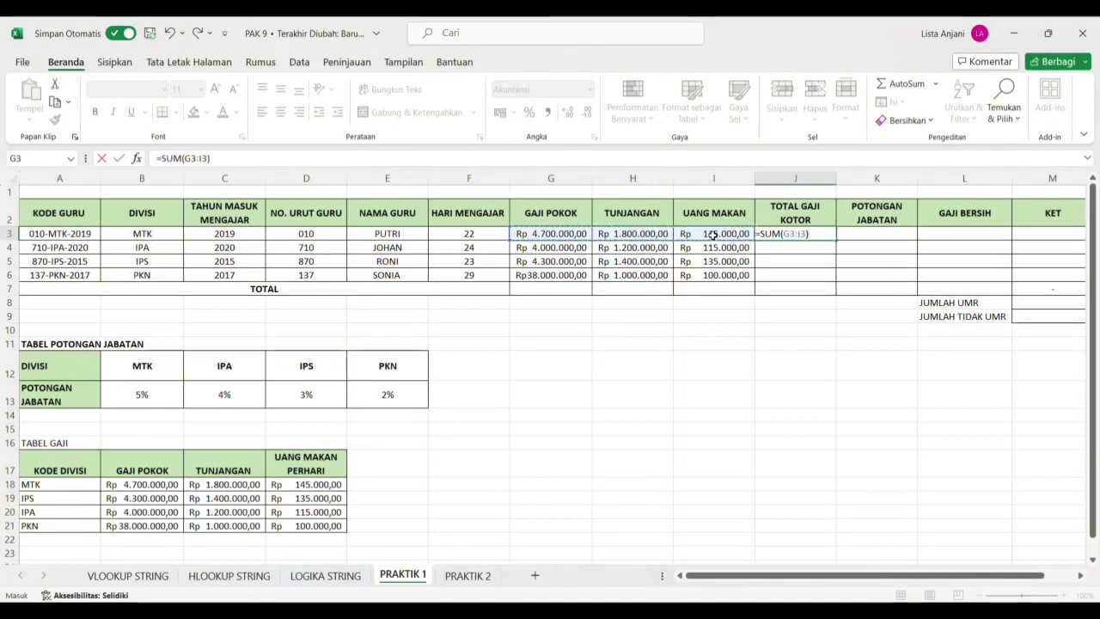
pyautogui.press('Return')
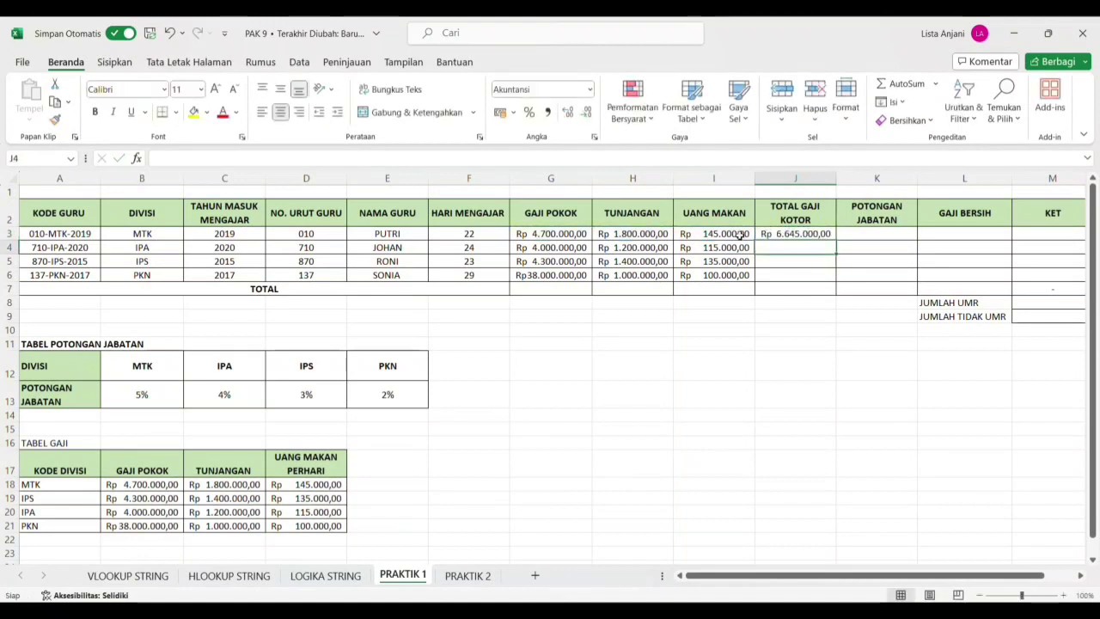
pyautogui.click(792, 234)
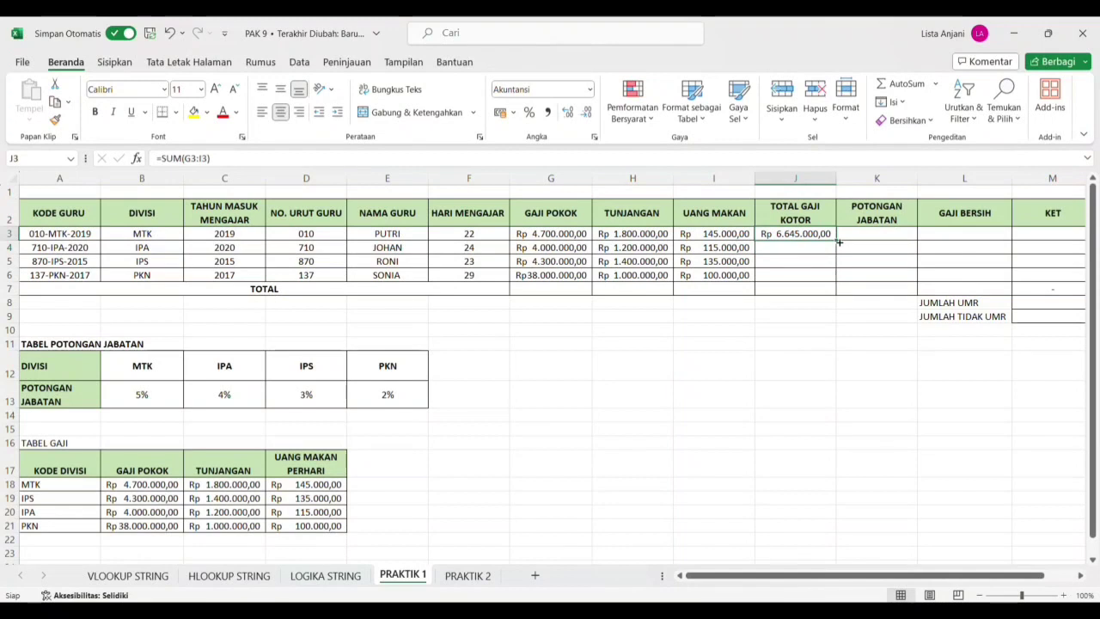
pyautogui.moveTo(841, 244); pyautogui.dragTo(842, 281)
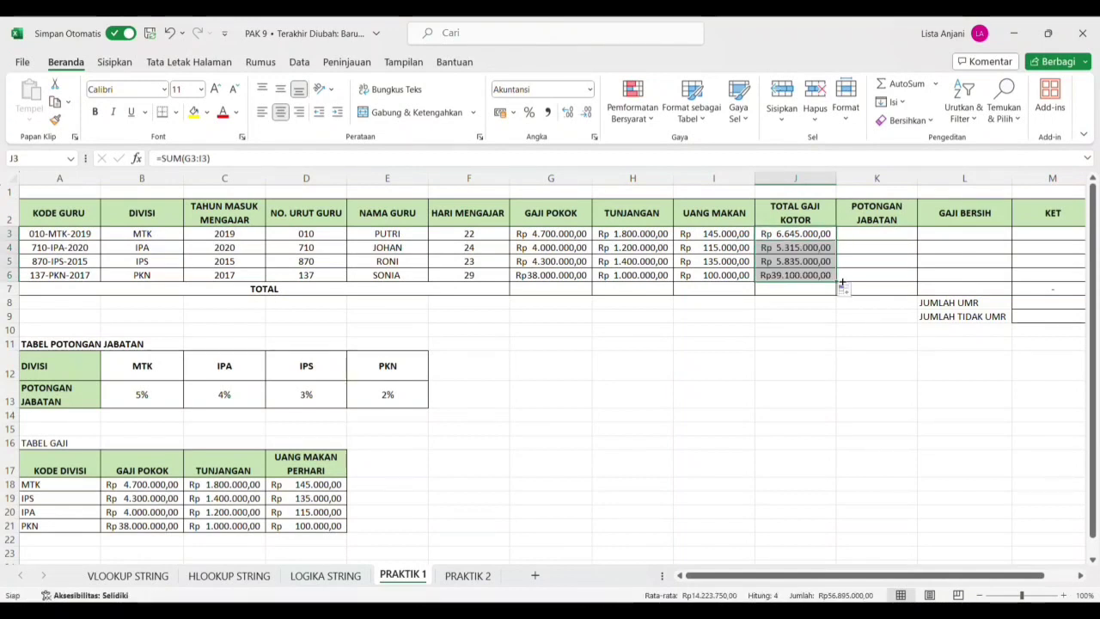
# - Calculate POTONGAN JABATAN in K3 with =HLOOKUP(MID(A3;5;3);$B$12:$E$13;2;0)*J3 and fill the formula down to K6
pyautogui.click(895, 236)
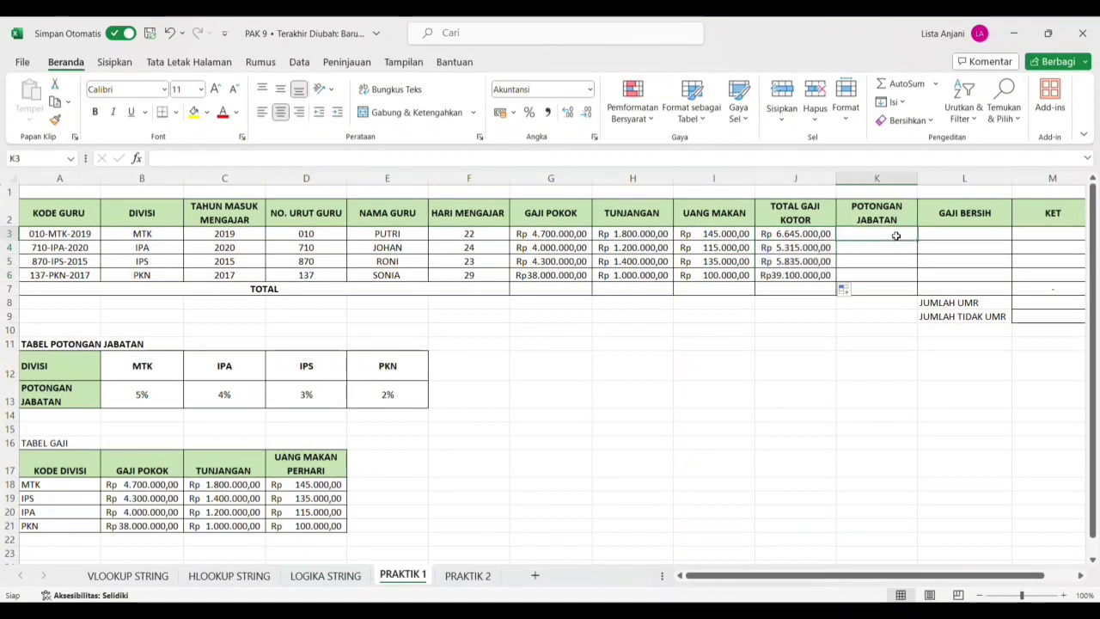
pyautogui.write('=HLOO')
pyautogui.press('Tab')
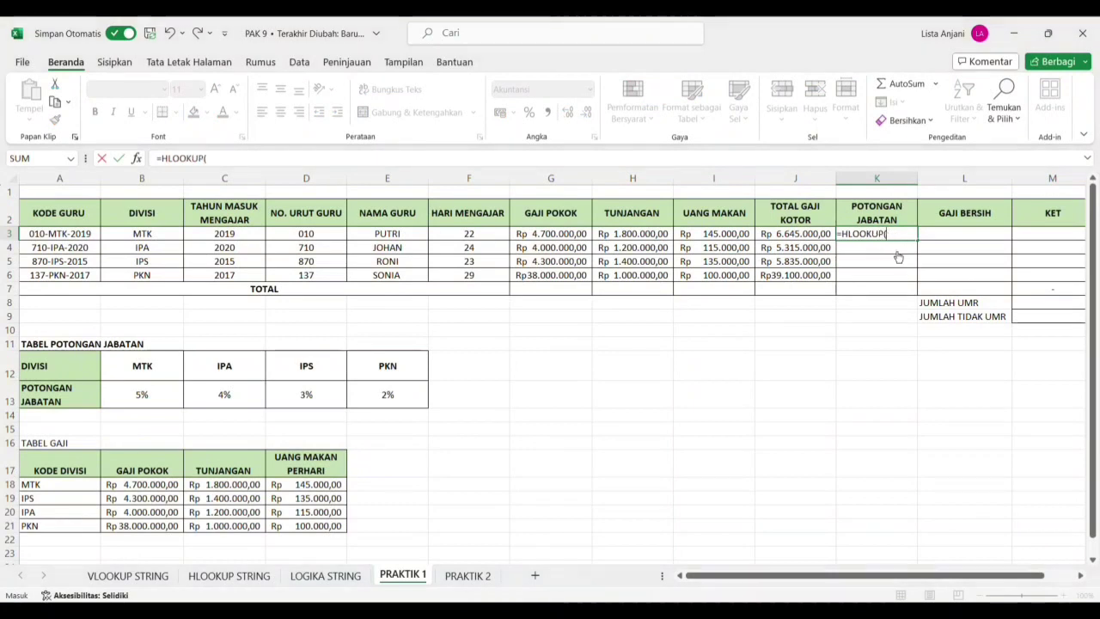
pyautogui.write('MI')
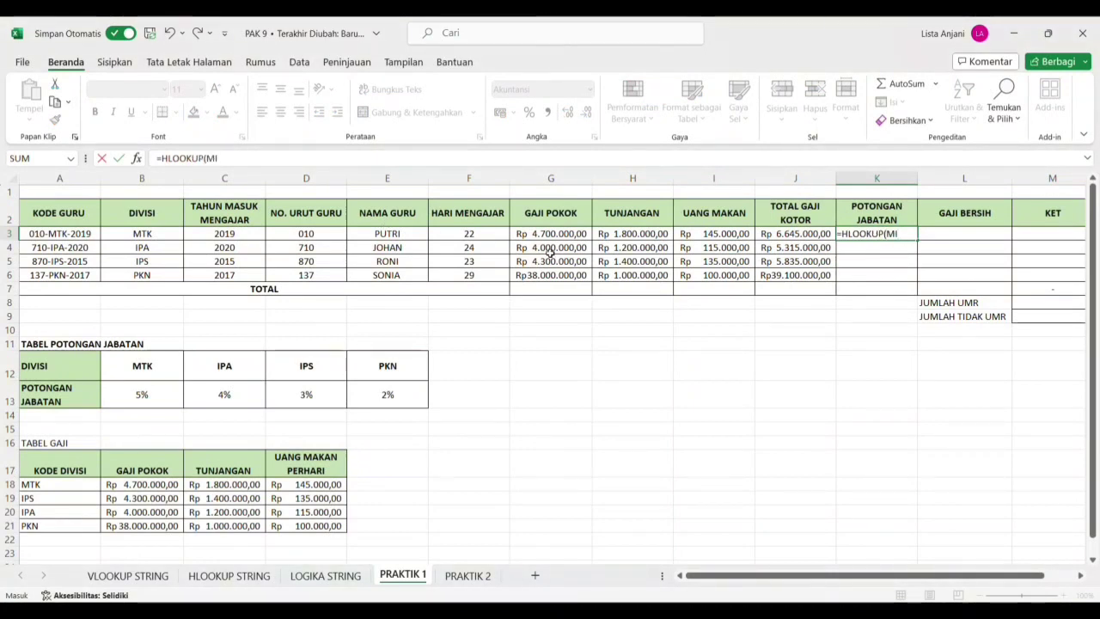
pyautogui.write('D(')
pyautogui.click(84, 238)
pyautogui.write(';5;3);')
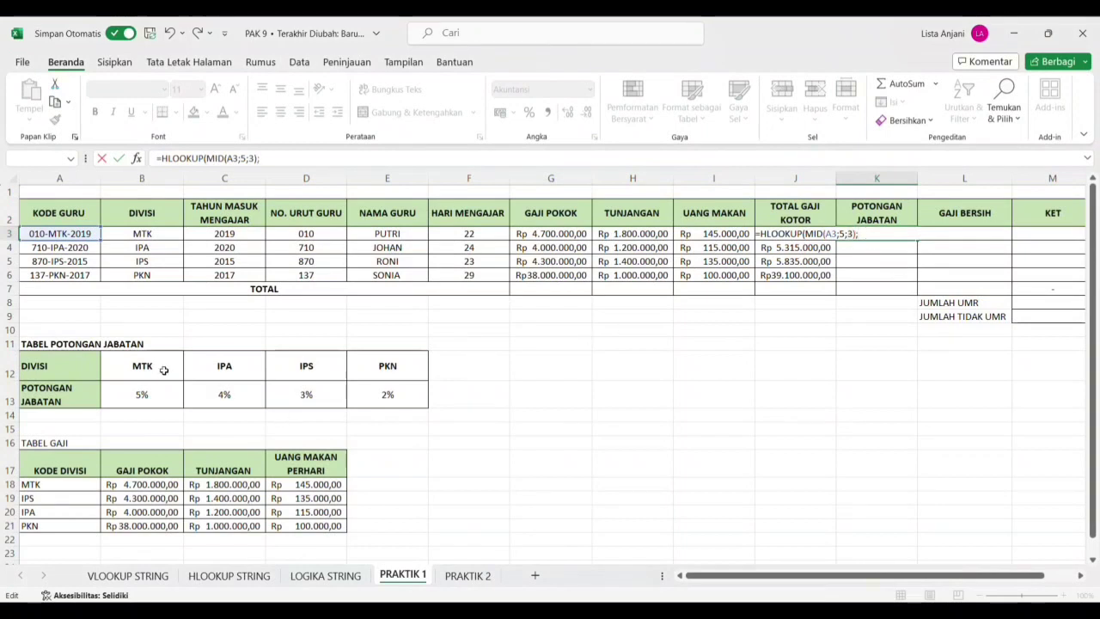
pyautogui.moveTo(137, 368); pyautogui.dragTo(369, 402)
pyautogui.write(';')
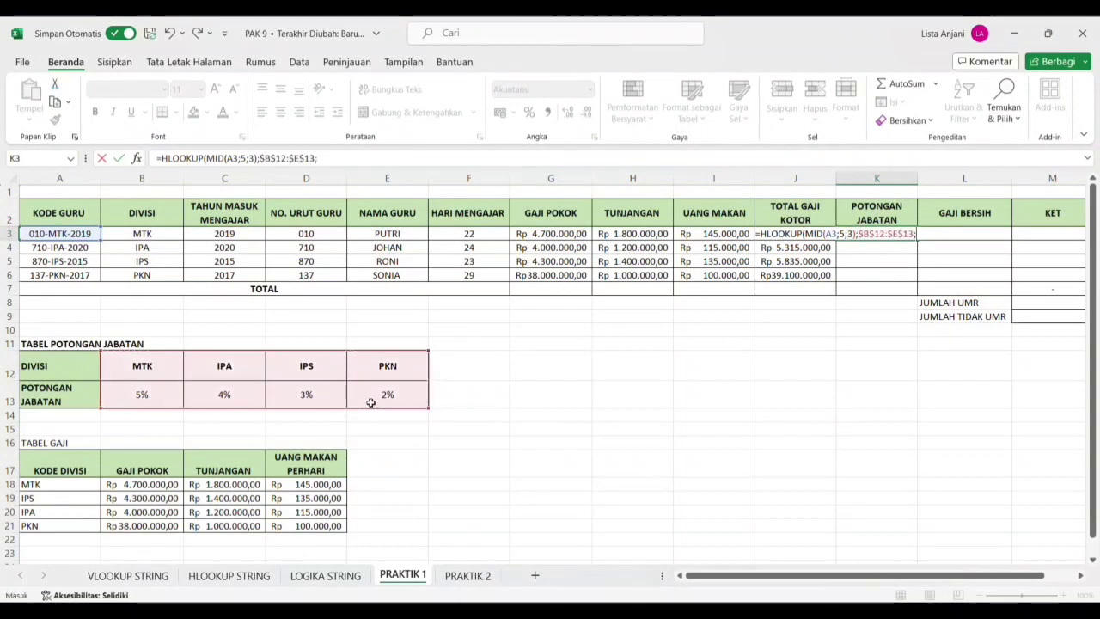
pyautogui.write('2;0)*')
pyautogui.click(408, 164)
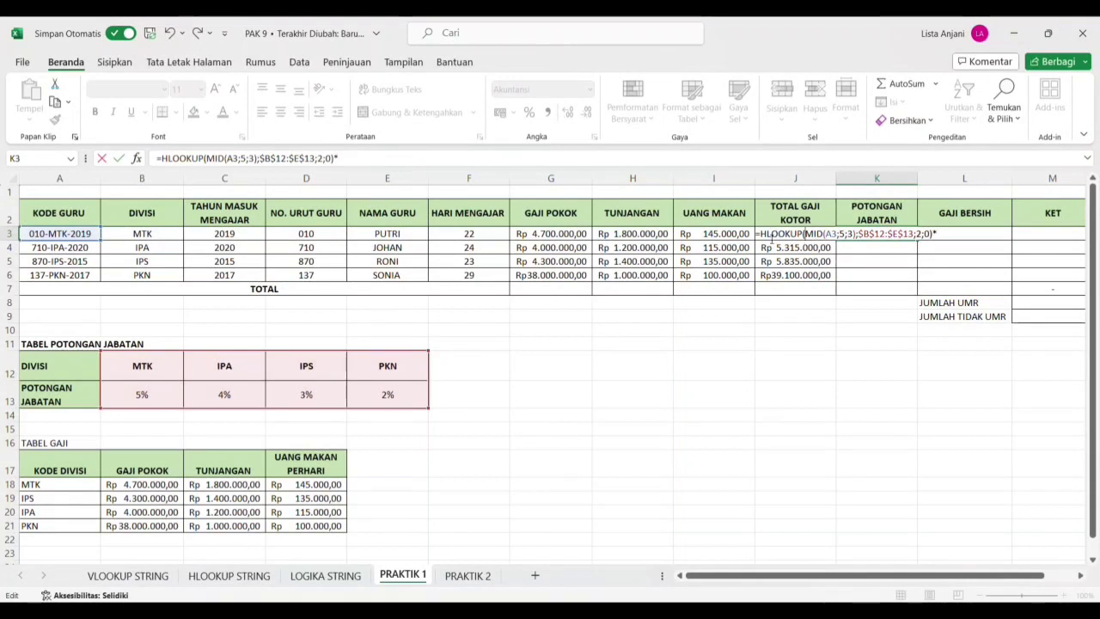
pyautogui.write('3')
pyautogui.press('Return')
pyautogui.click(900, 236)
pyautogui.moveTo(900, 236); pyautogui.dragTo(900, 280)
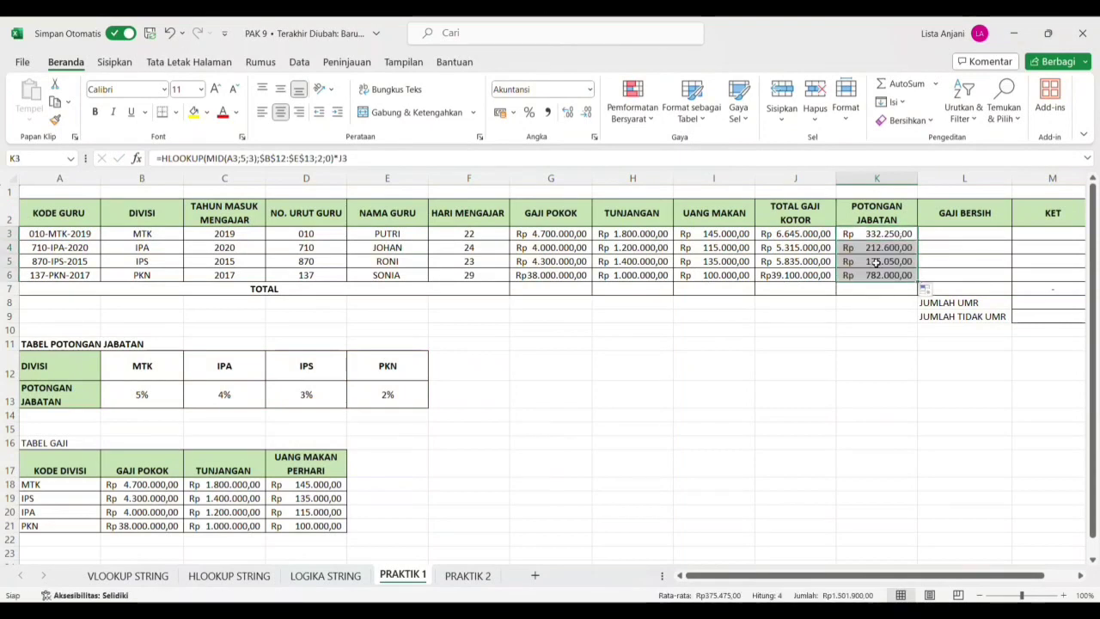
# - Calculate GAJI BERSIH in L3 with =J3-K3 and fill the formula down to L6
pyautogui.click(815, 230)
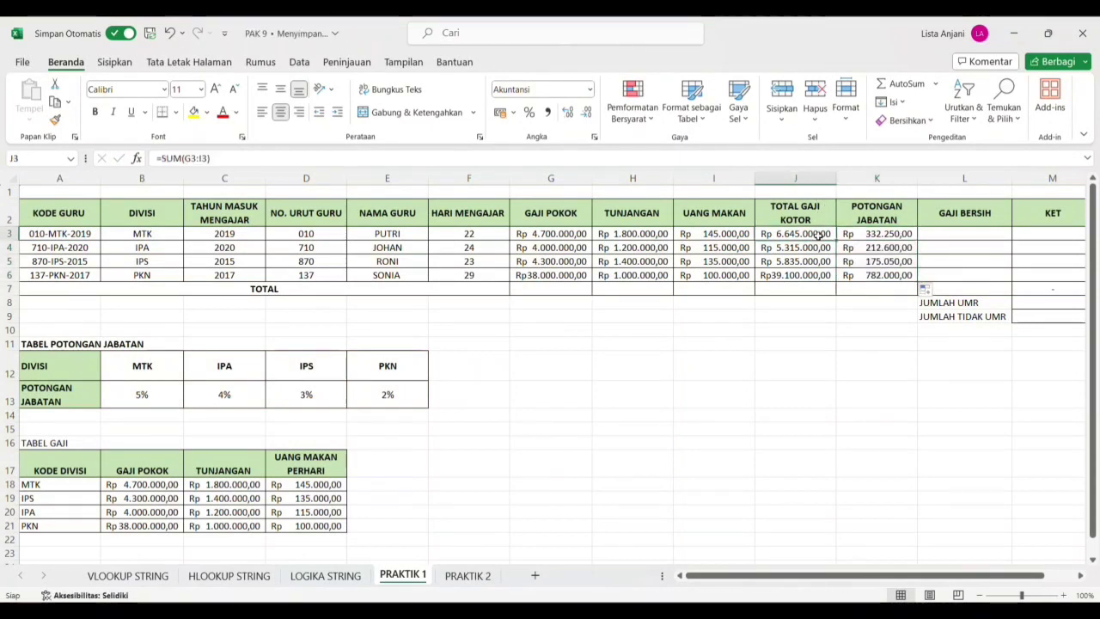
pyautogui.click(969, 231)
pyautogui.write('=')
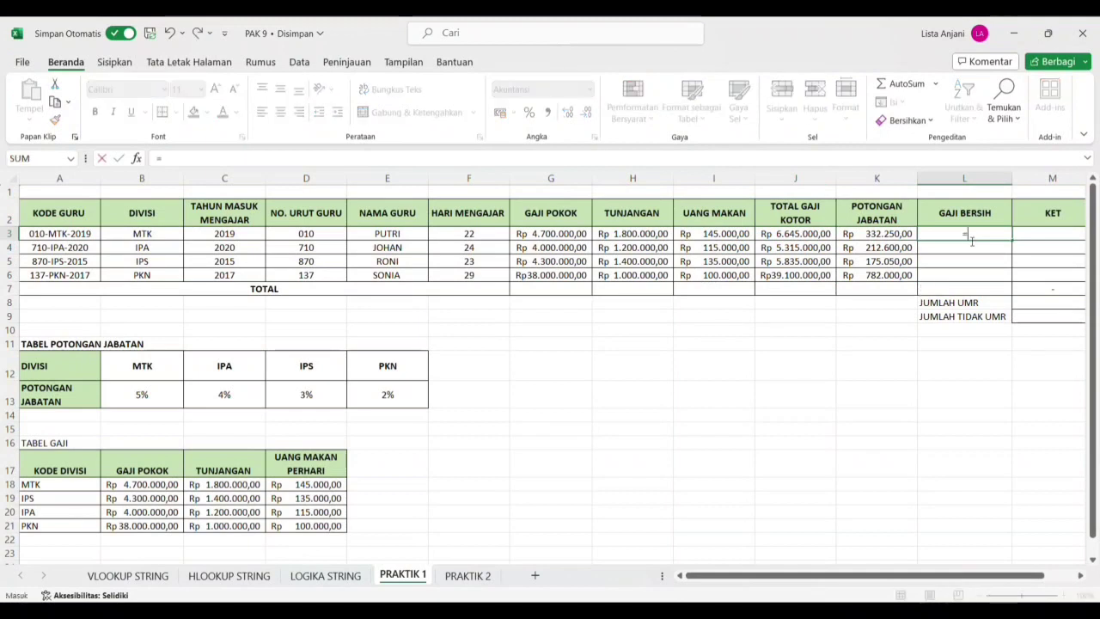
pyautogui.click(802, 237)
pyautogui.write('-')
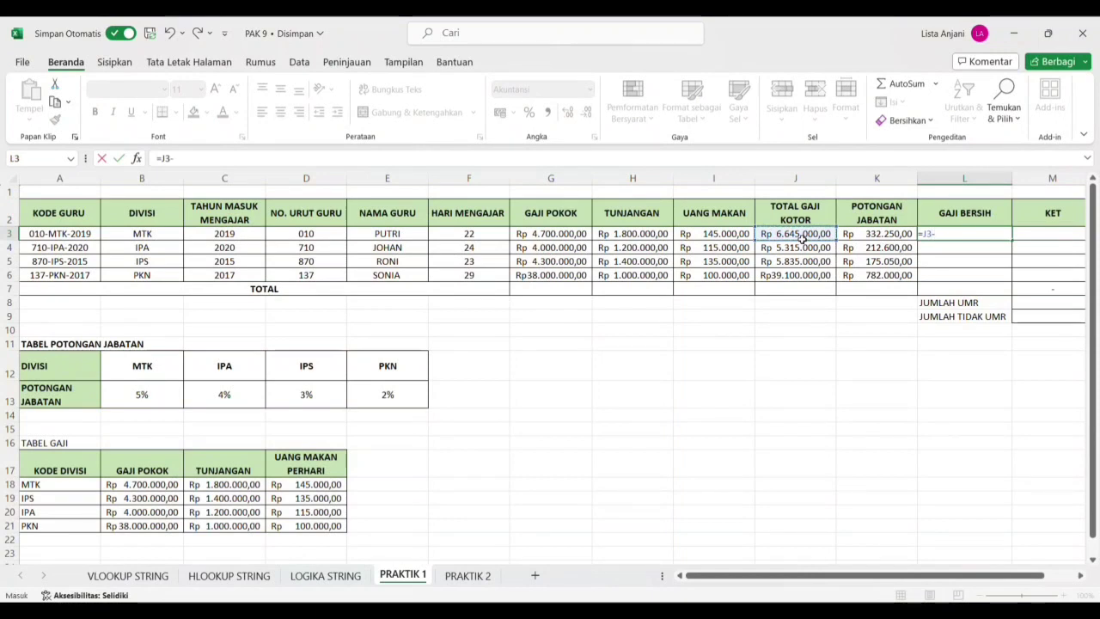
pyautogui.click(862, 236)
pyautogui.press('Return')
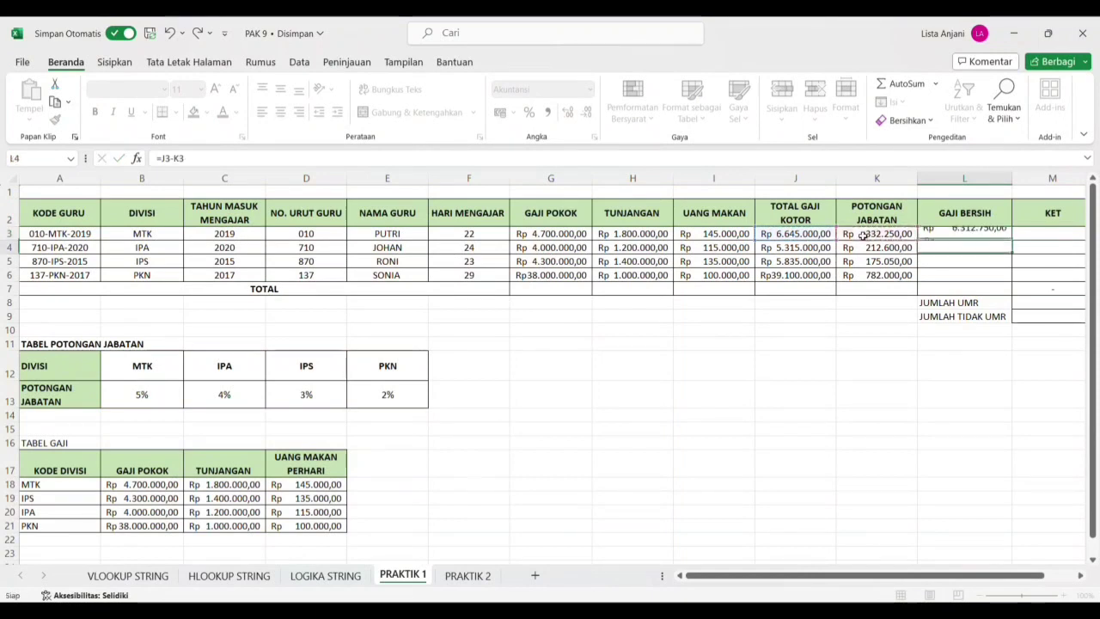
pyautogui.click(1001, 239)
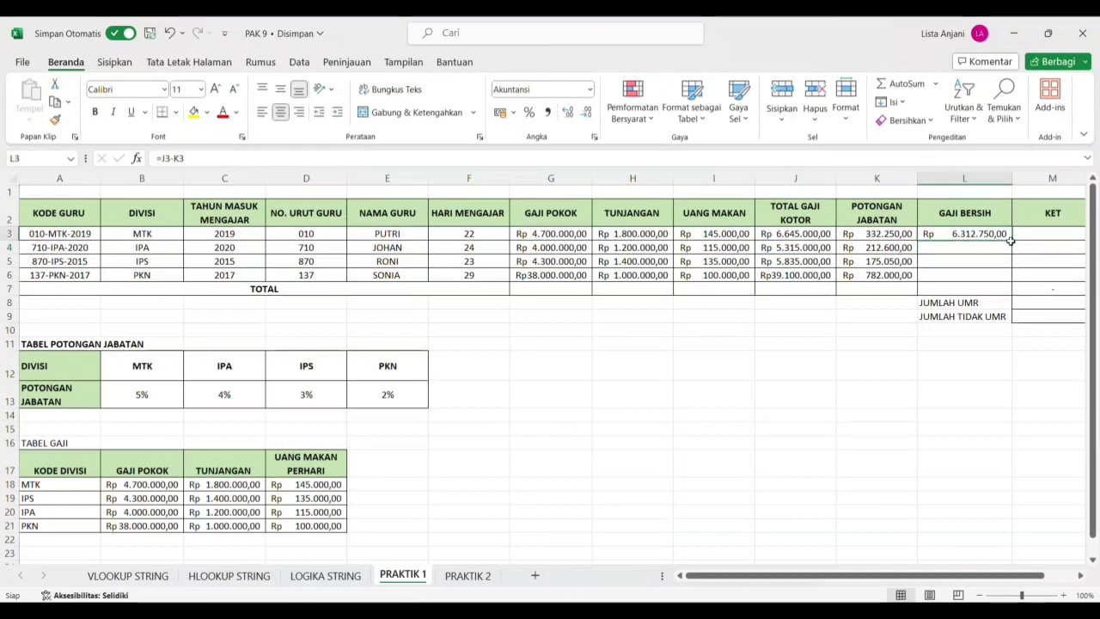
pyautogui.moveTo(1011, 241); pyautogui.dragTo(1016, 281)
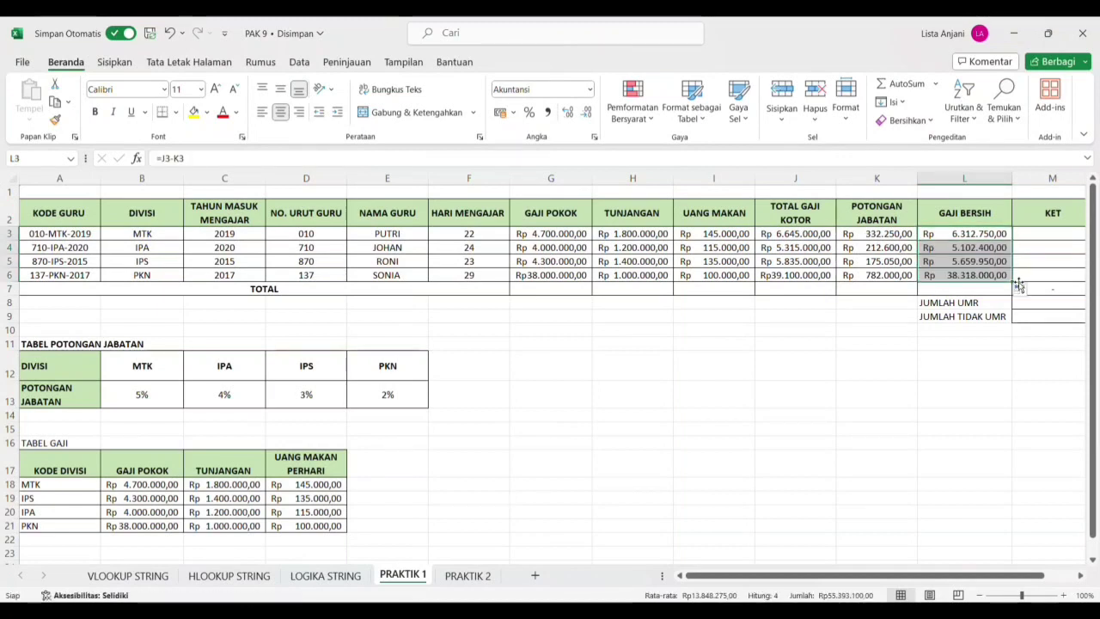
# - Total the GAJI POKOK column in G7 with =SUM(G3:G6)
pyautogui.click(543, 291)
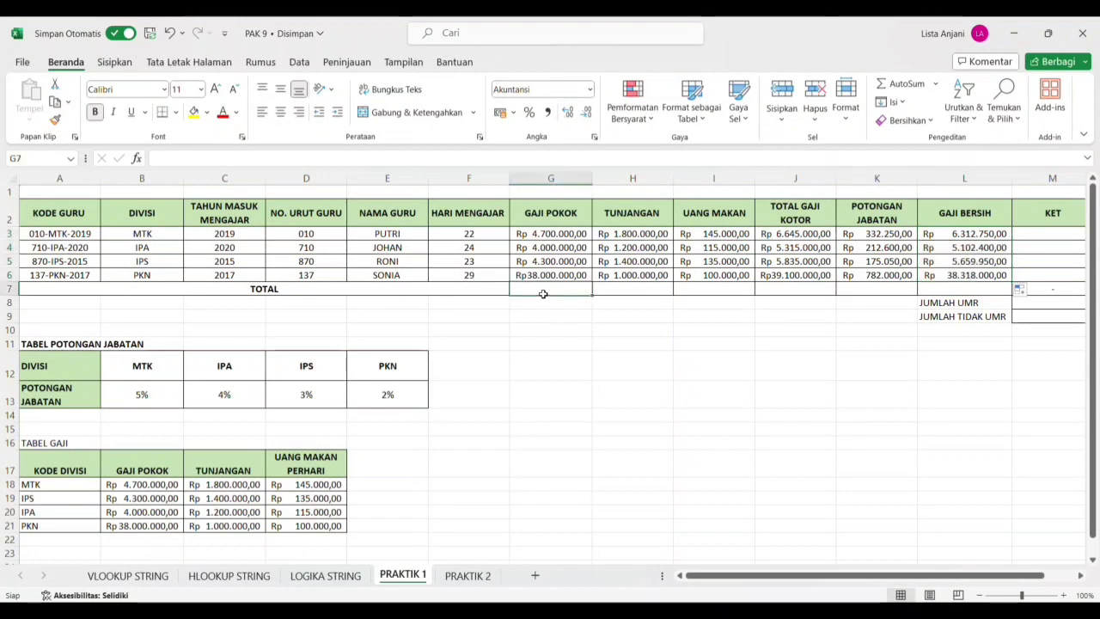
pyautogui.write('=SUM(')
pyautogui.click(567, 235)
pyautogui.moveTo(567, 235); pyautogui.dragTo(567, 275)
pyautogui.write(')')
pyautogui.press('Return')
# - Total the TUNJANGAN column in H7 with =SUM(H3:H6), fill it across to L7, and widen column J to fit its total
pyautogui.click(615, 287)
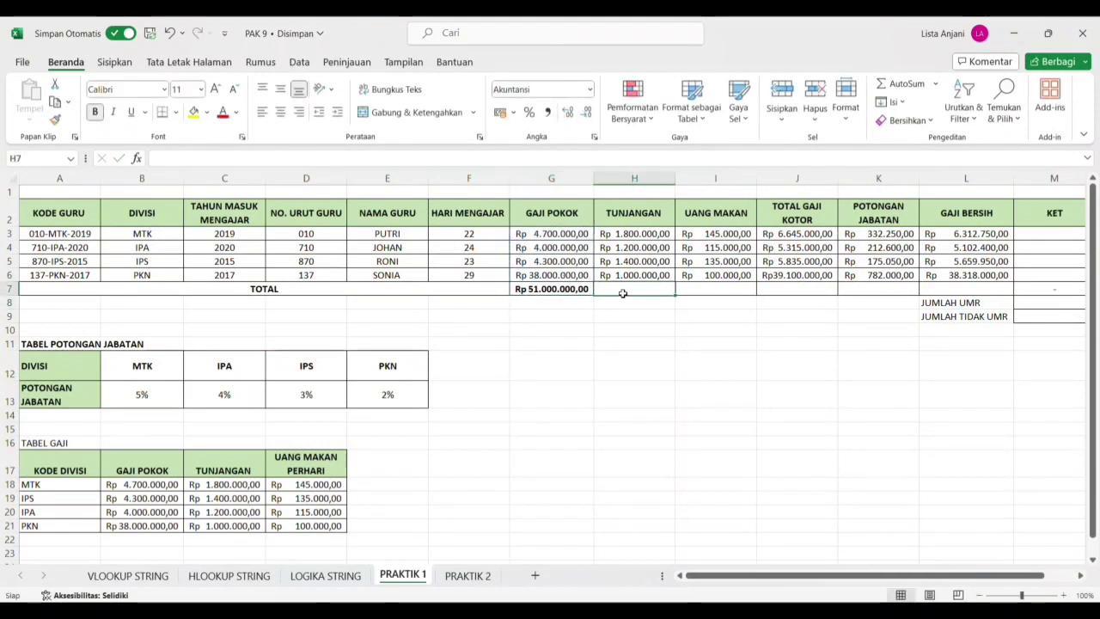
pyautogui.write('=SUM')
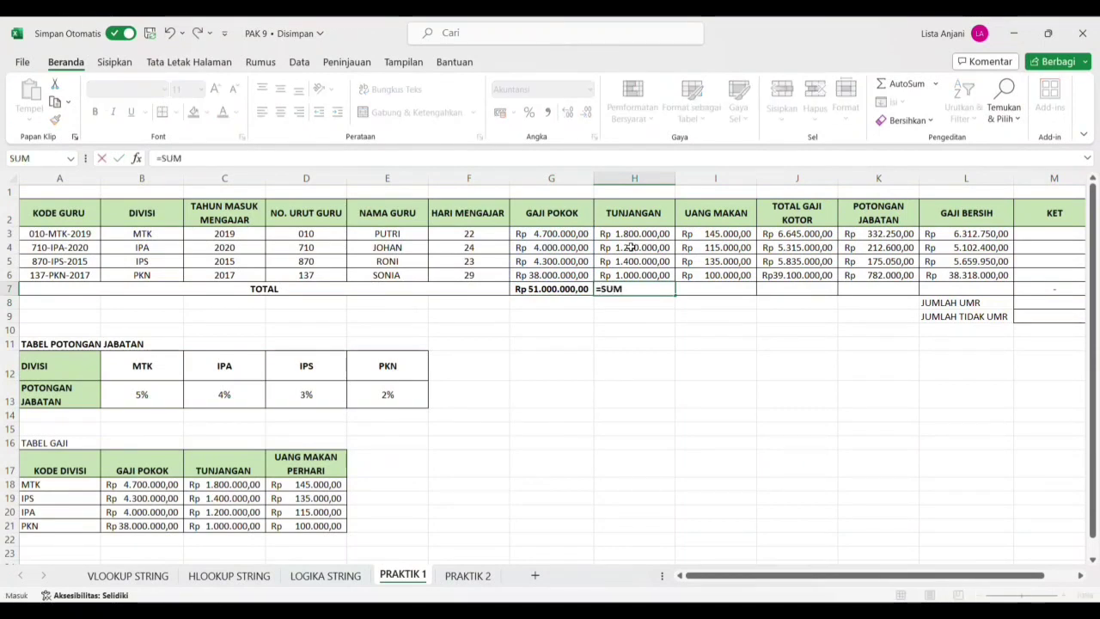
pyautogui.moveTo(641, 236); pyautogui.dragTo(645, 275)
pyautogui.write(')')
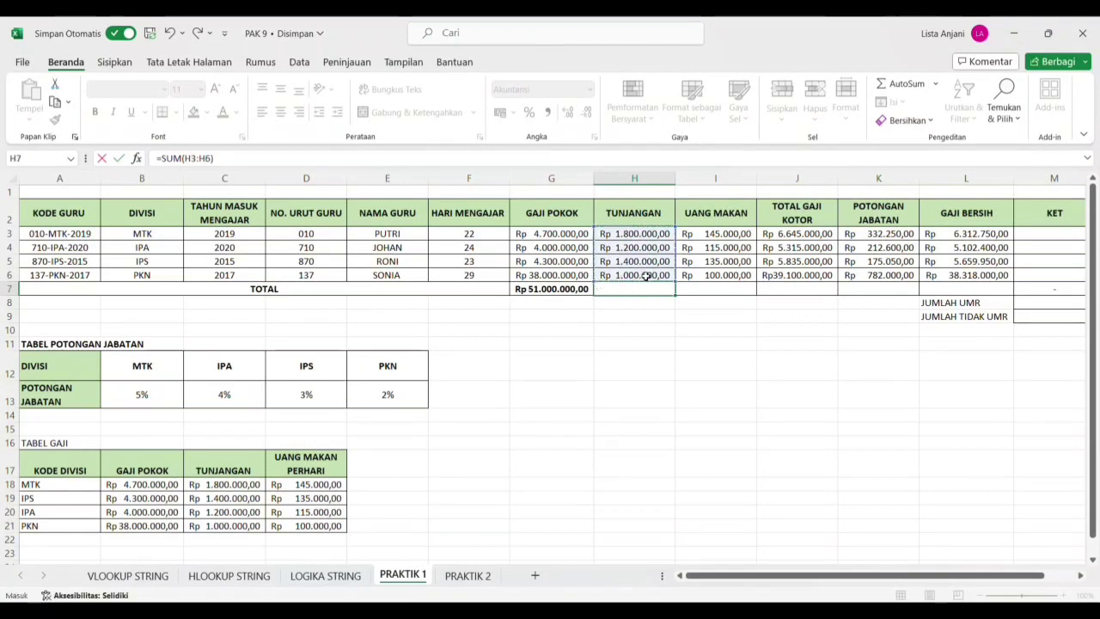
pyautogui.press('Return')
pyautogui.click(668, 292)
pyautogui.moveTo(678, 298); pyautogui.dragTo(1016, 279)
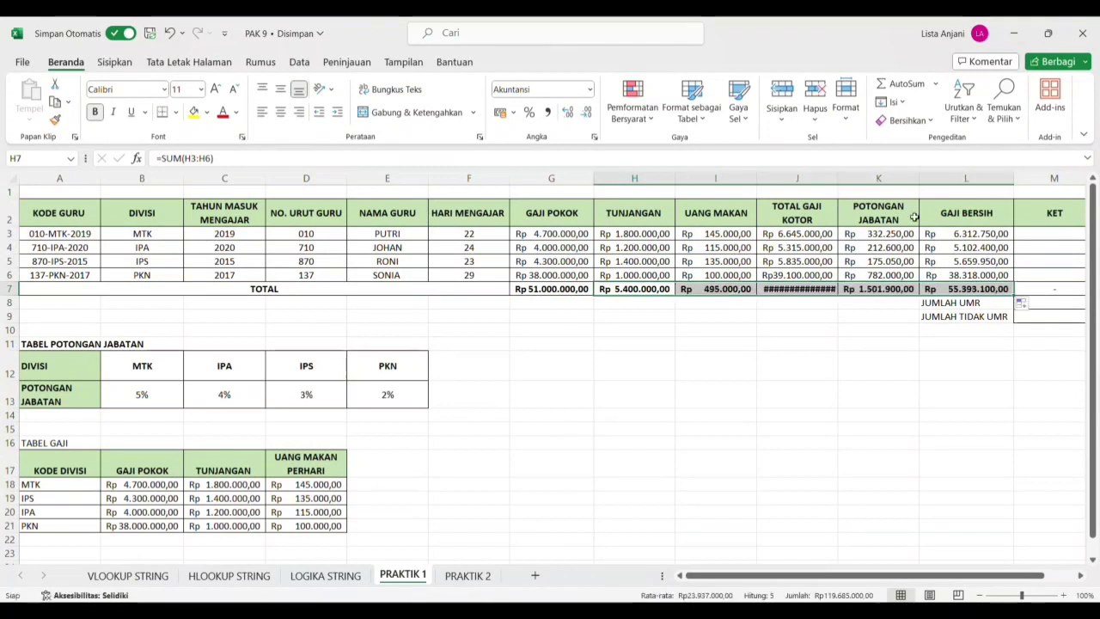
pyautogui.moveTo(839, 183); pyautogui.dragTo(856, 182)
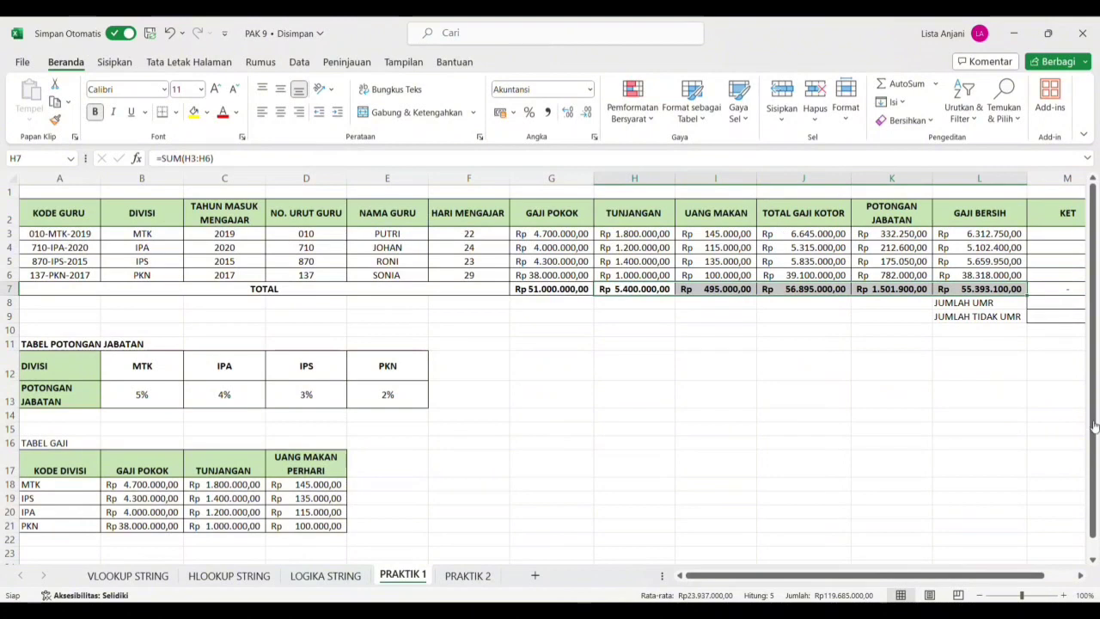
# - Fill the KET column M3:M6 with =IF(L3>4500000;"UMR";"TIDAK UMR"), entered in M3 and copied down
pyautogui.hscroll(3, 1012, 386)
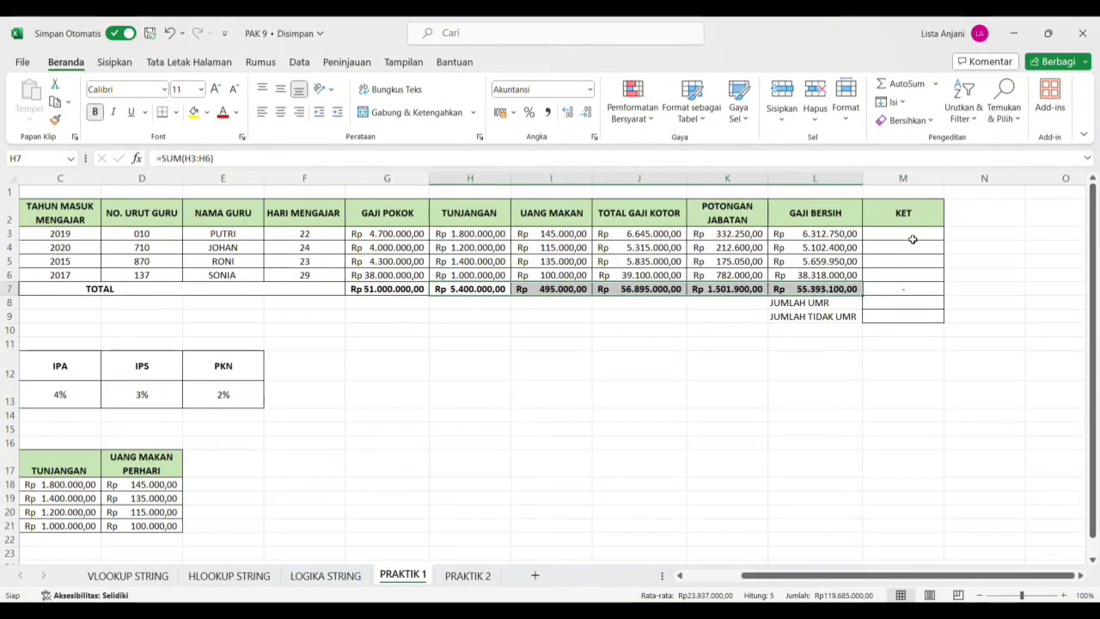
pyautogui.click(913, 239)
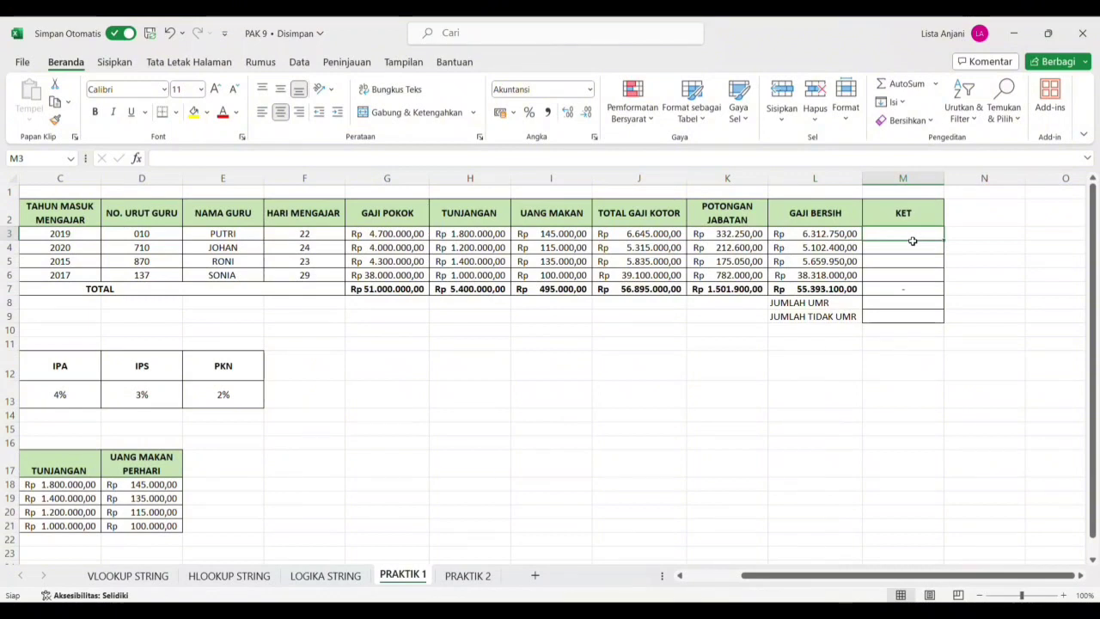
pyautogui.write('=IF(')
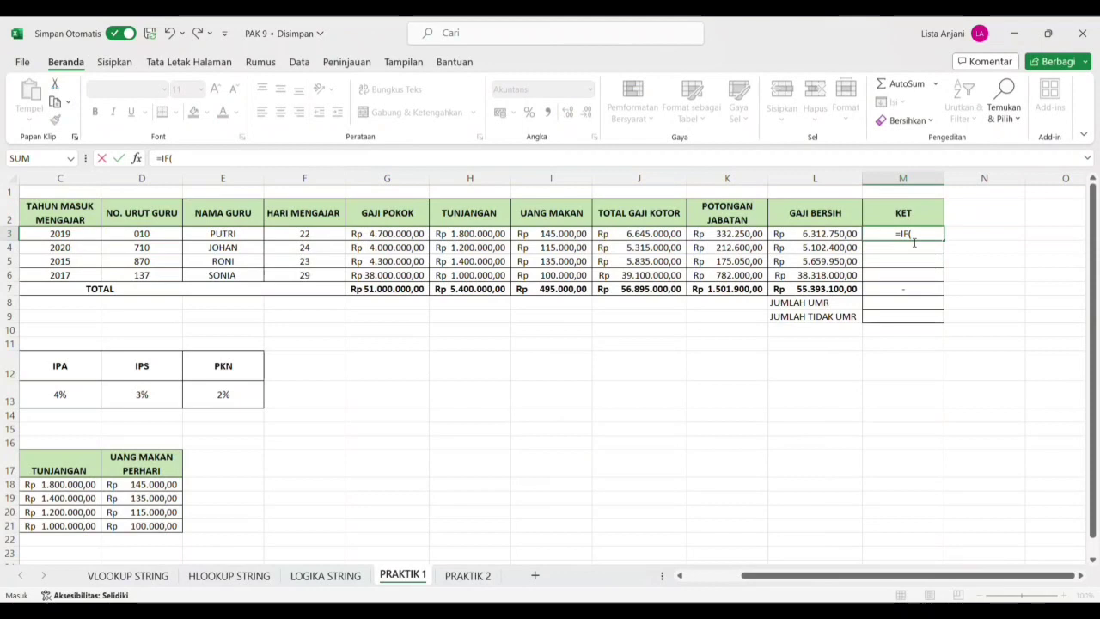
pyautogui.click(847, 233)
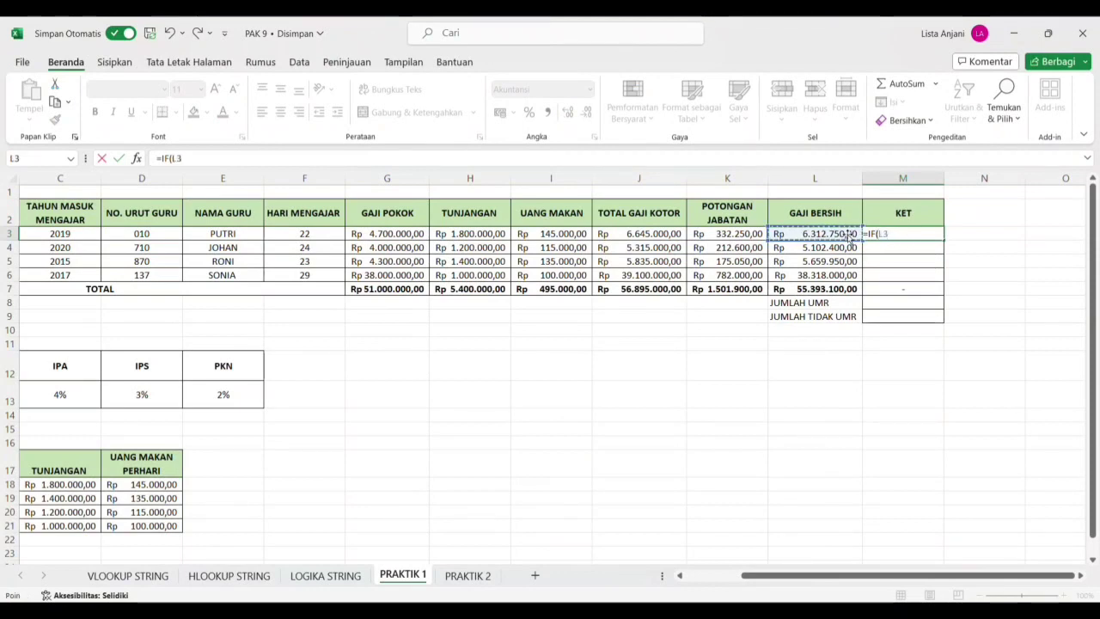
pyautogui.write('>')
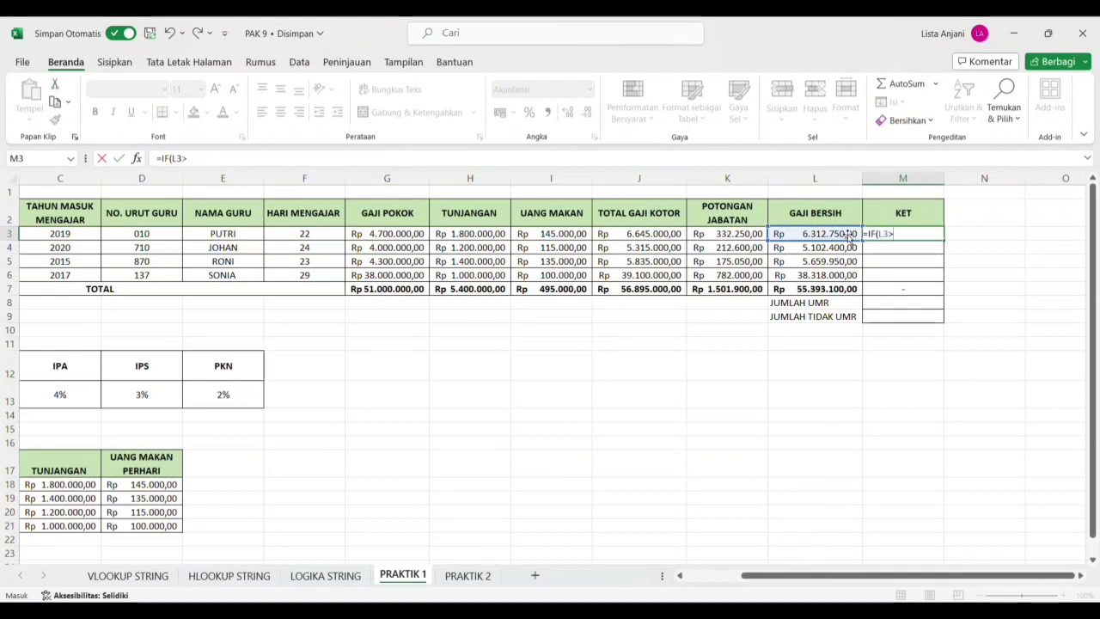
pyautogui.write('450')
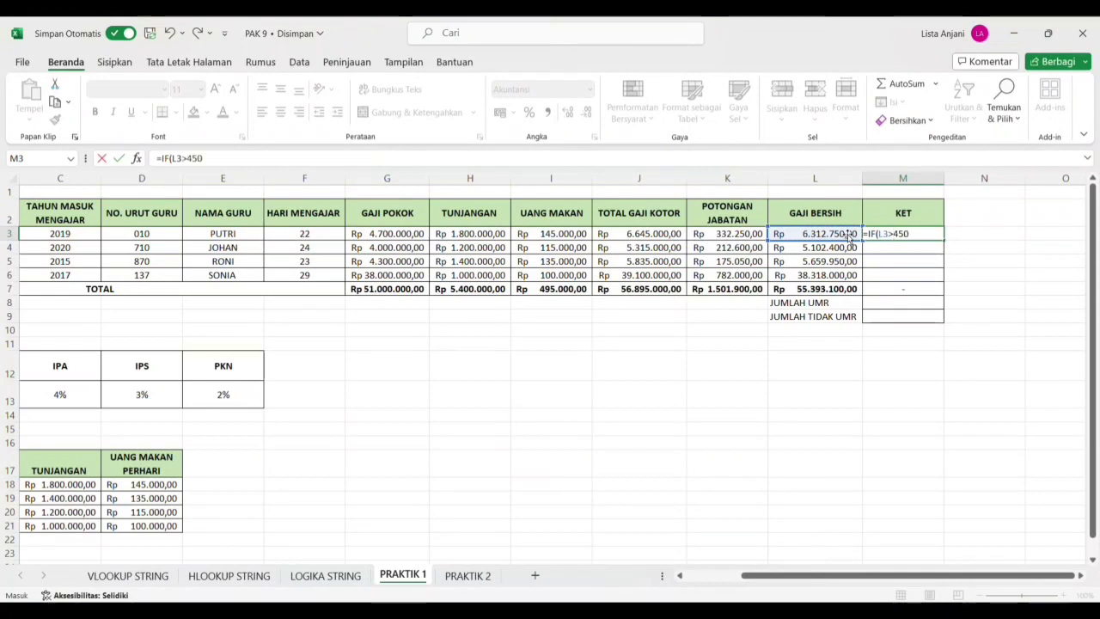
pyautogui.write('0000;"UMR";"TIDAK')
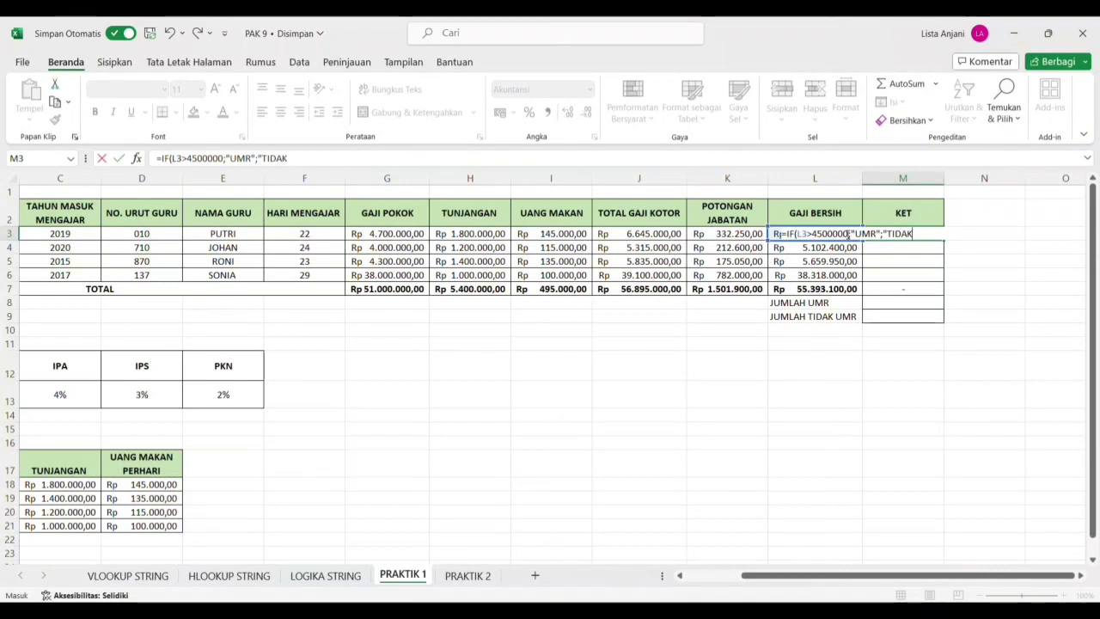
pyautogui.write(' UMR")')
pyautogui.press('Return')
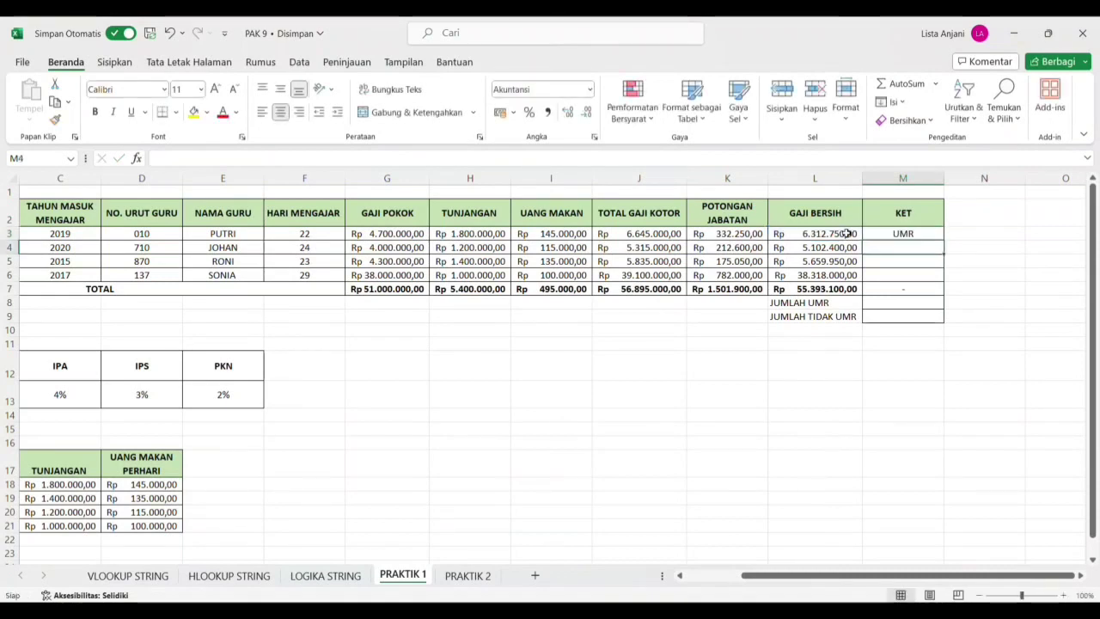
pyautogui.click(894, 234)
pyautogui.moveTo(942, 240); pyautogui.dragTo(945, 275)
# - Calculate JUMLAH UMR in M8 with =COUNTIF(M3:M6;"UMR")
pyautogui.click(928, 305)
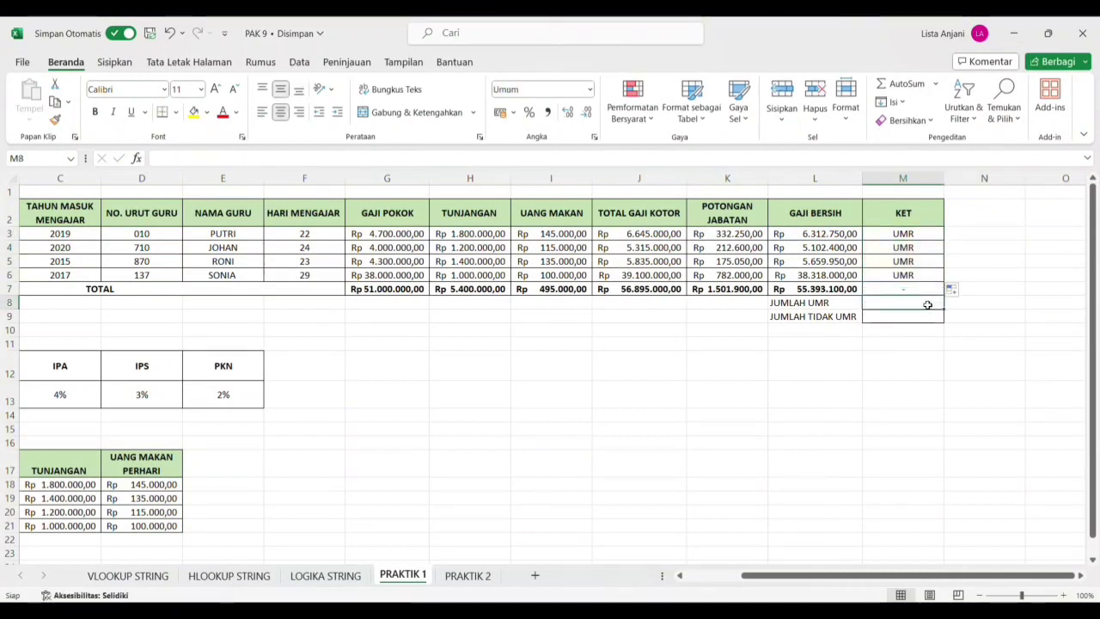
pyautogui.write('=')
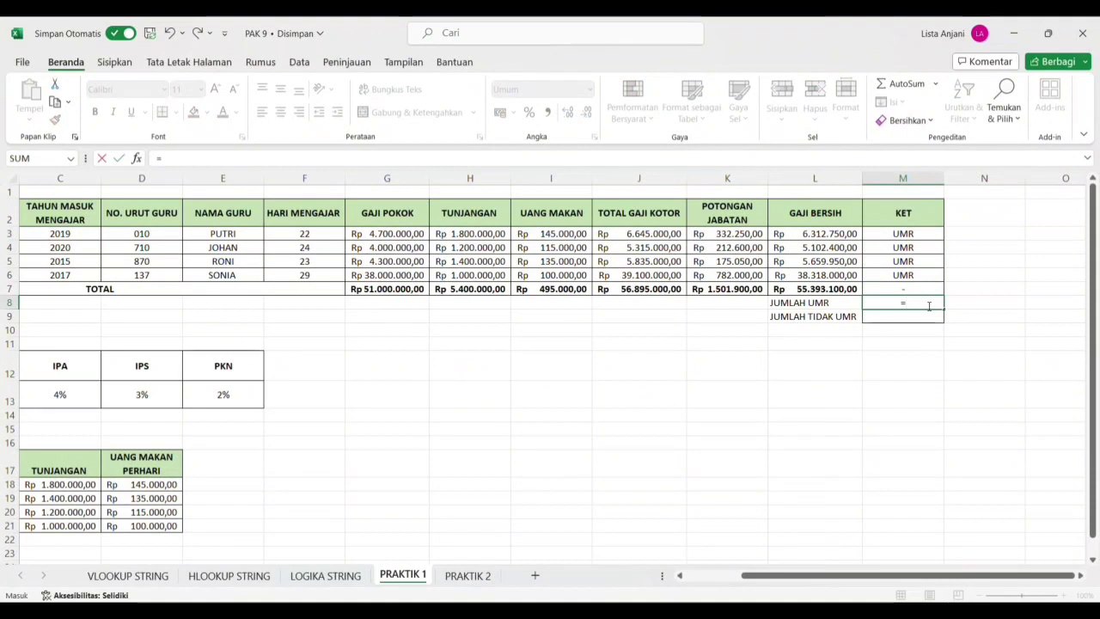
pyautogui.write('COUN')
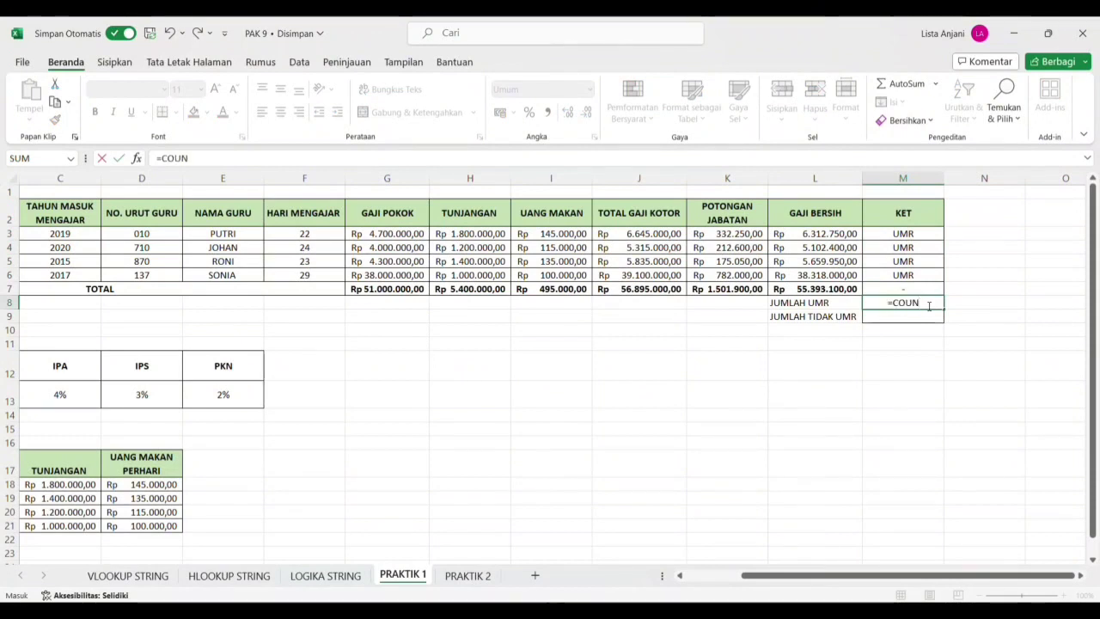
pyautogui.write('TIF(')
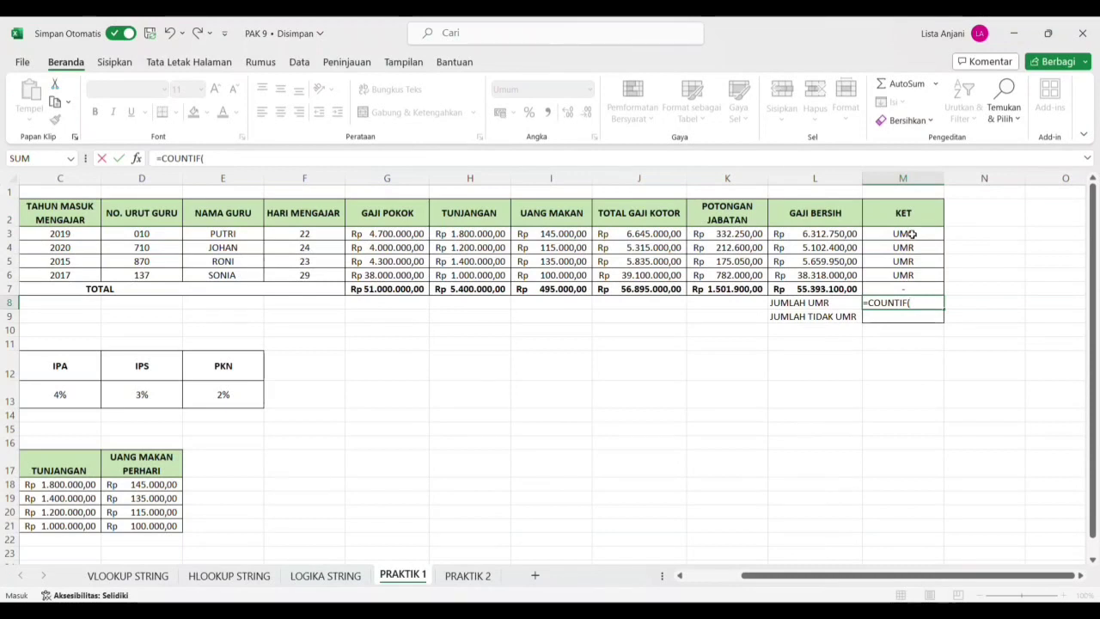
pyautogui.moveTo(910, 234); pyautogui.dragTo(912, 279)
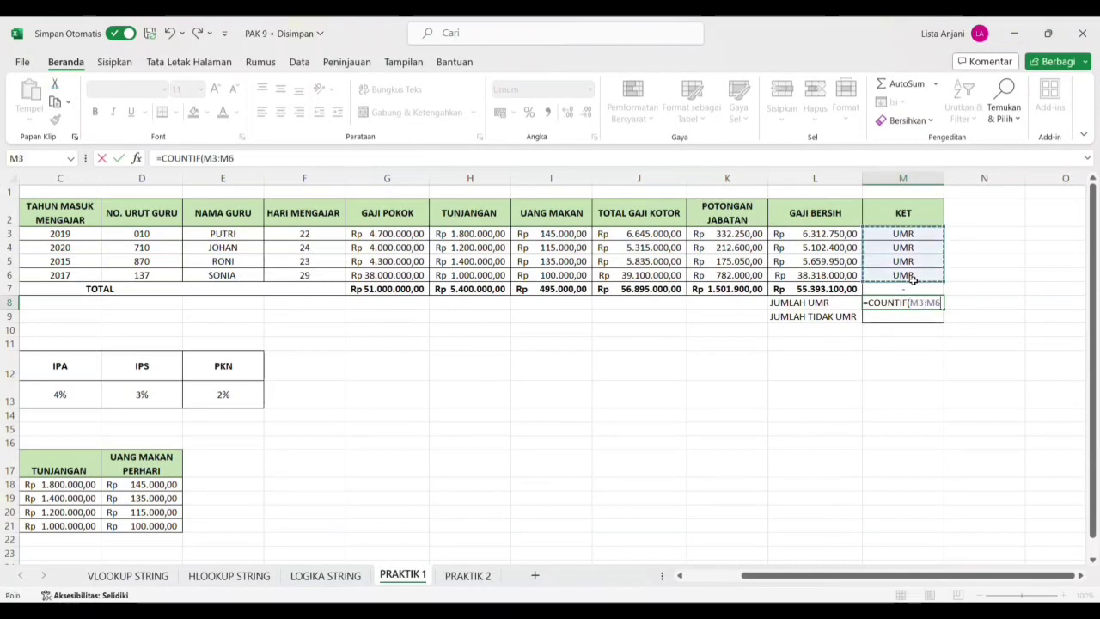
pyautogui.write(';')
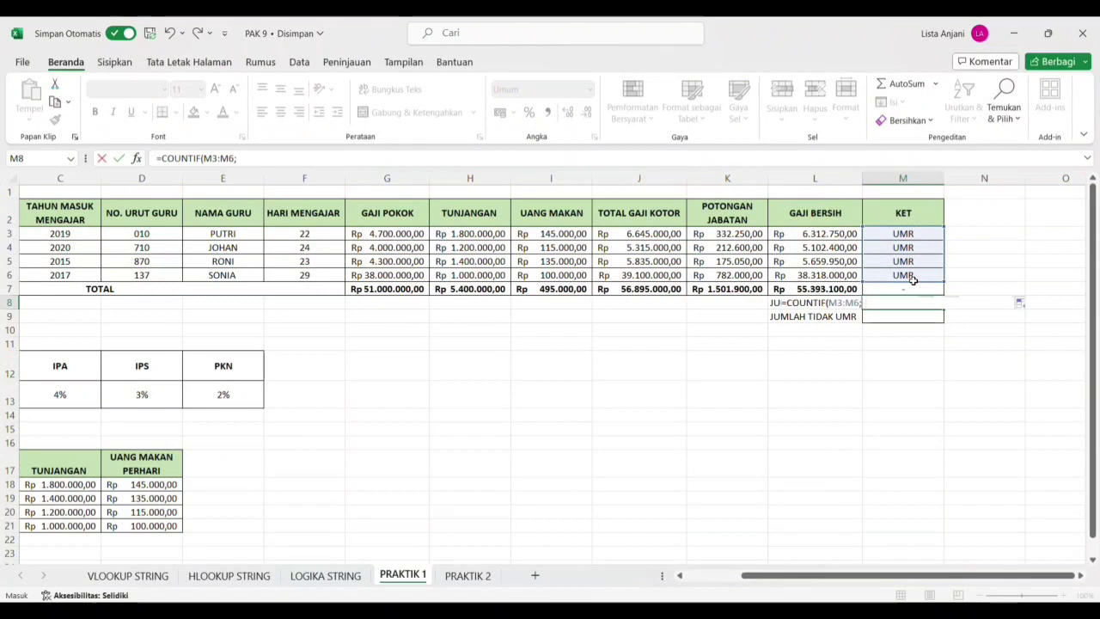
pyautogui.write('"UMR')
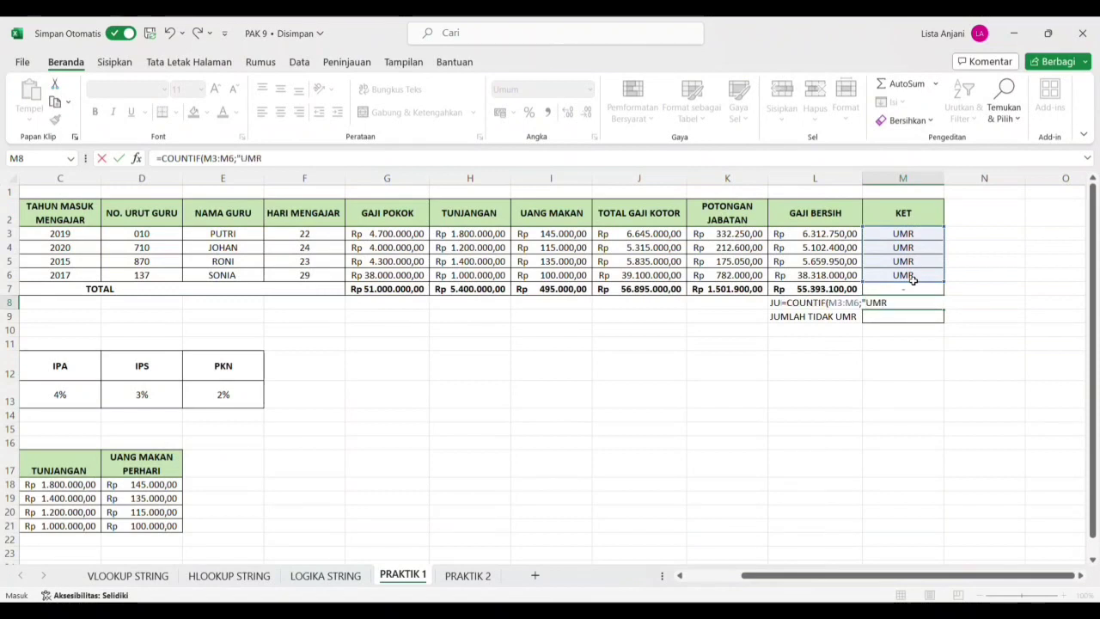
pyautogui.write('"')
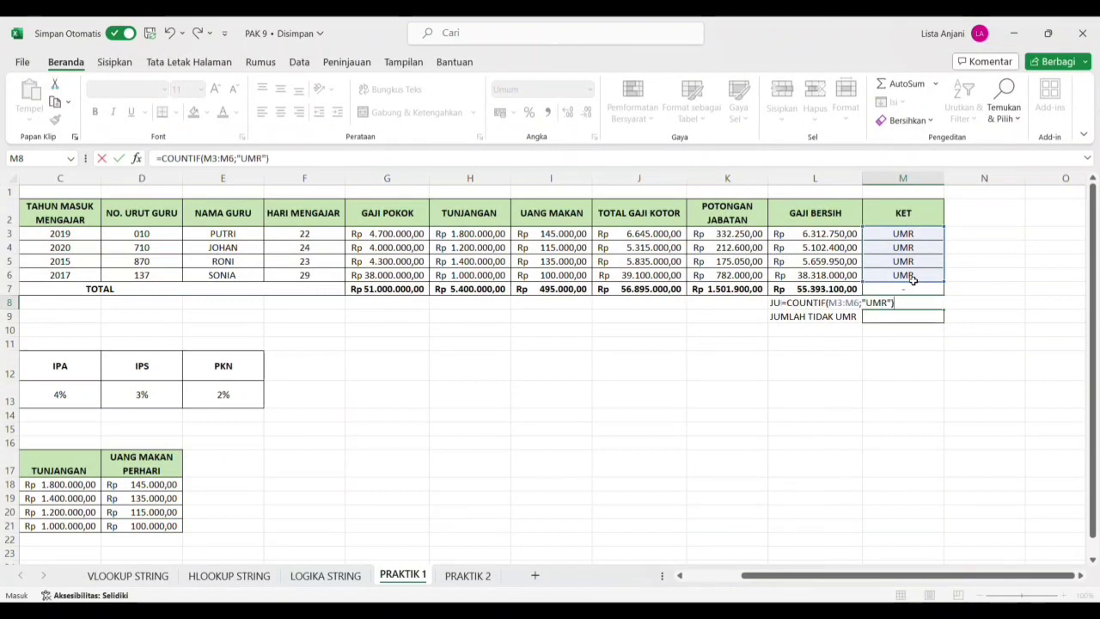
pyautogui.write(')')
pyautogui.press('Return')
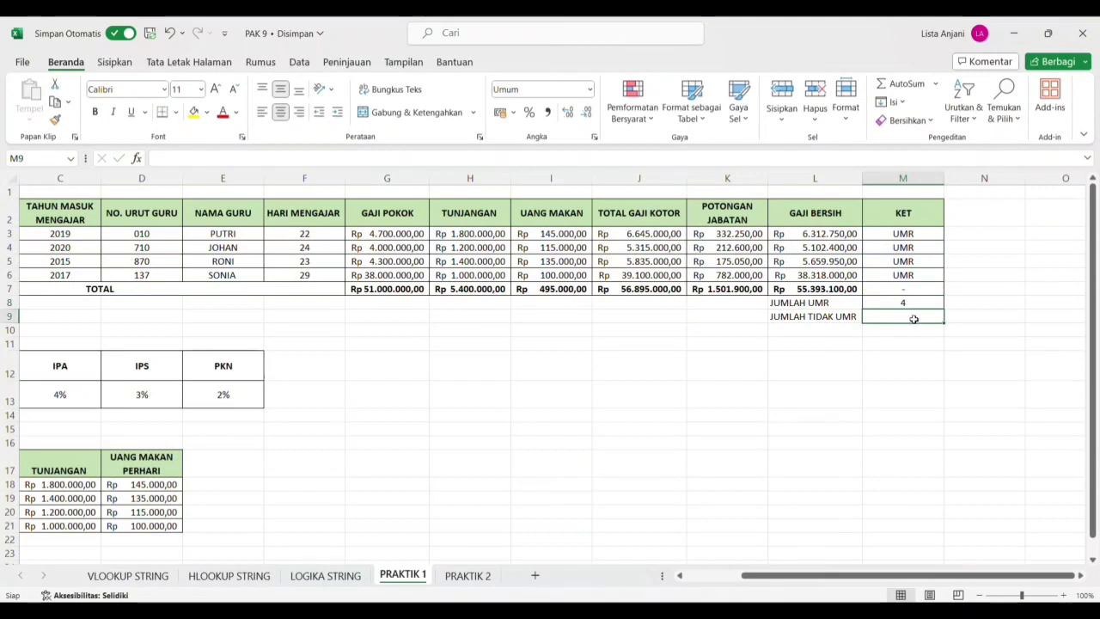
# - Calculate JUMLAH TIDAK UMR in M9 with =COUNTIF(M3:M6;"TIDAK UMR")
pyautogui.write('=COUN')
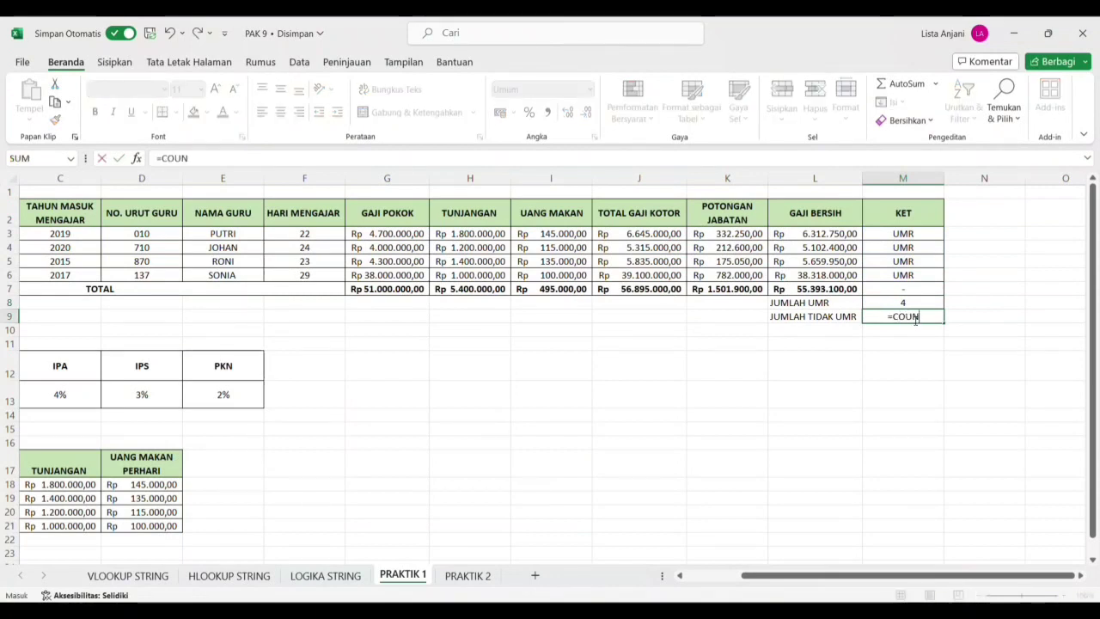
pyautogui.write('TIF(')
pyautogui.moveTo(929, 236); pyautogui.dragTo(924, 278)
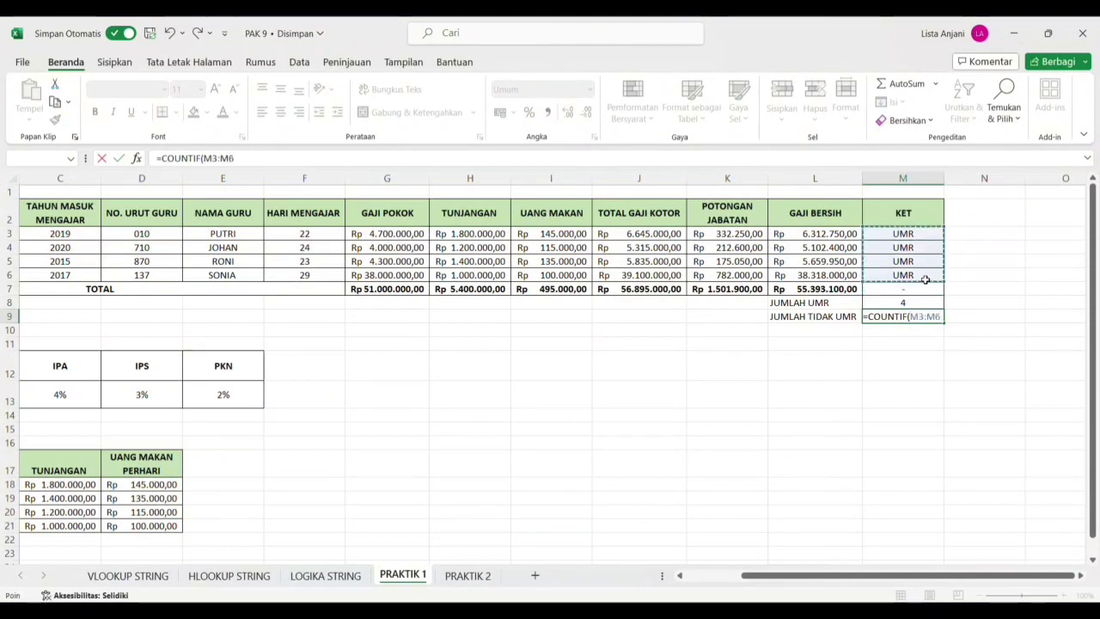
pyautogui.write(';')
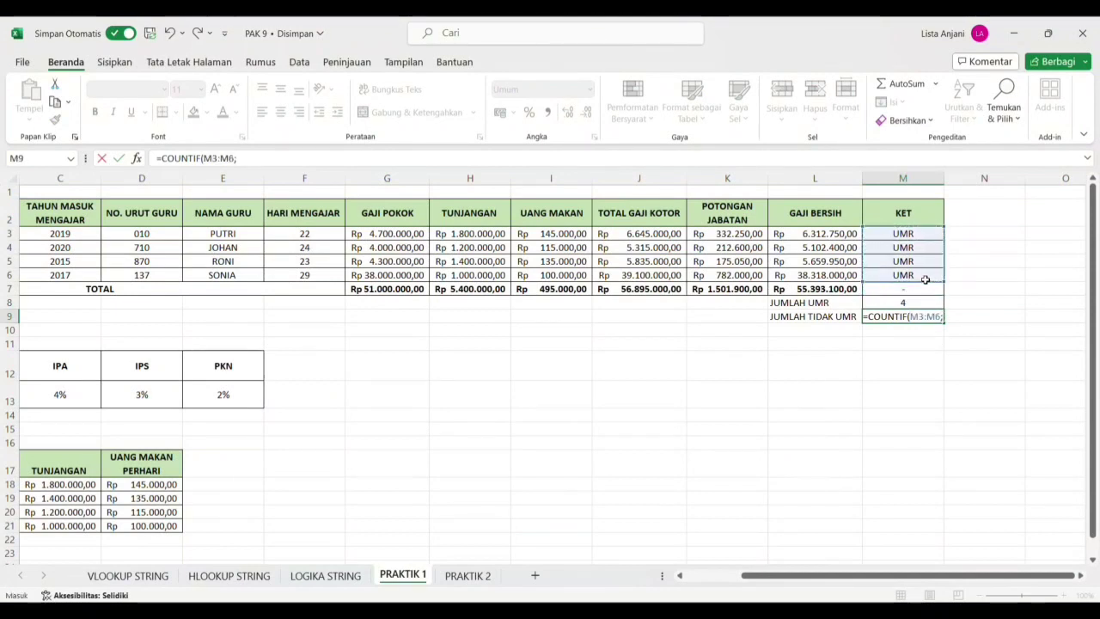
pyautogui.write('"TIDAK U')
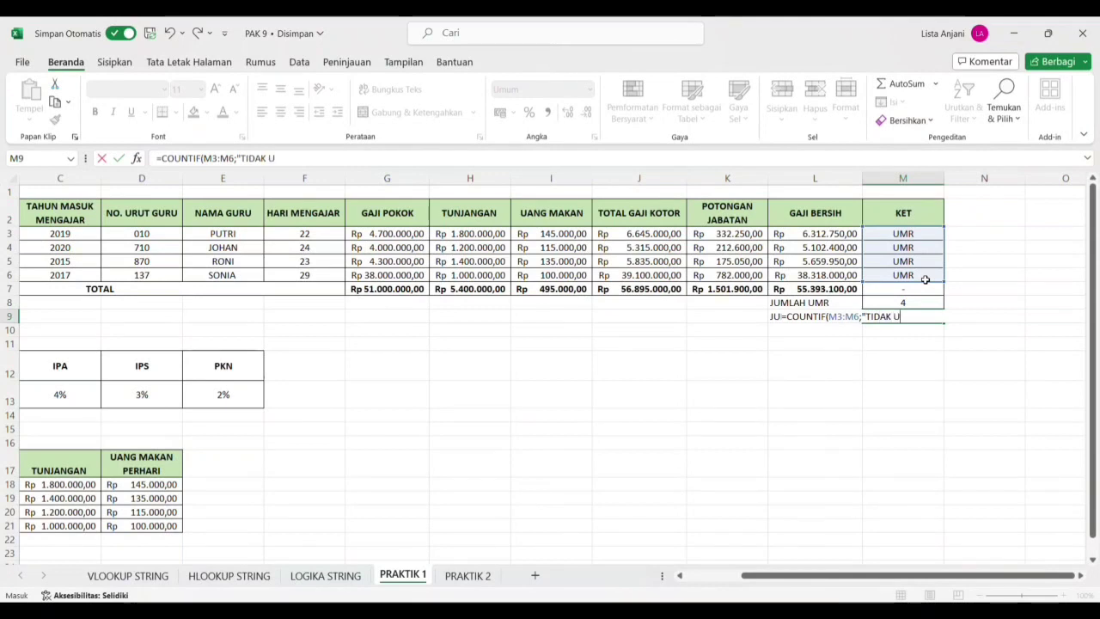
pyautogui.write('MR"')
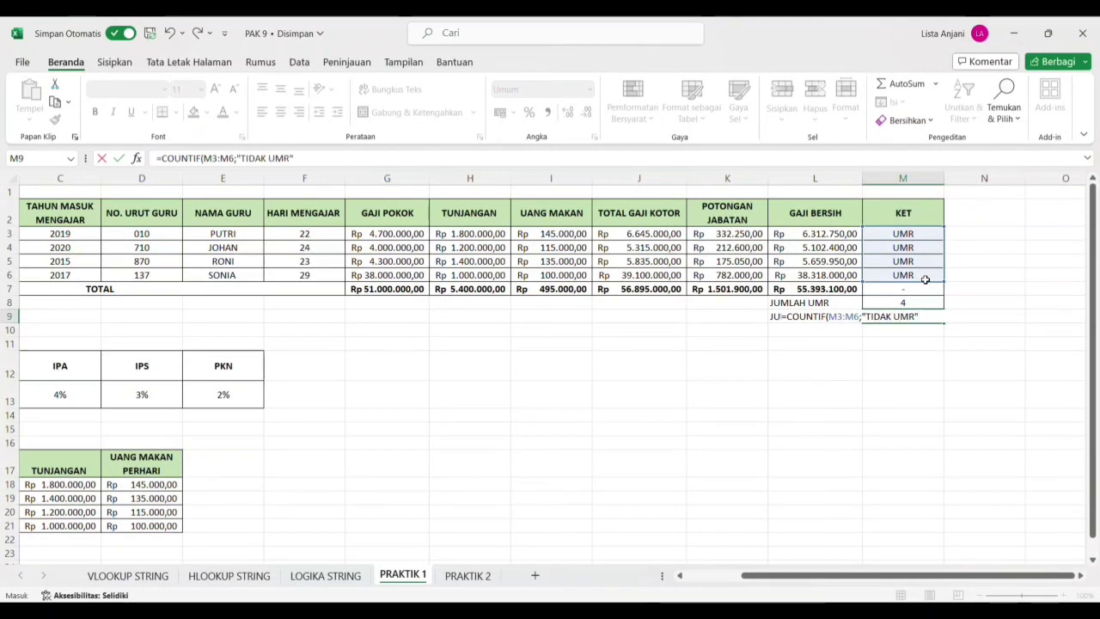
pyautogui.write(')')
pyautogui.press('Return')
pyautogui.click(892, 360)
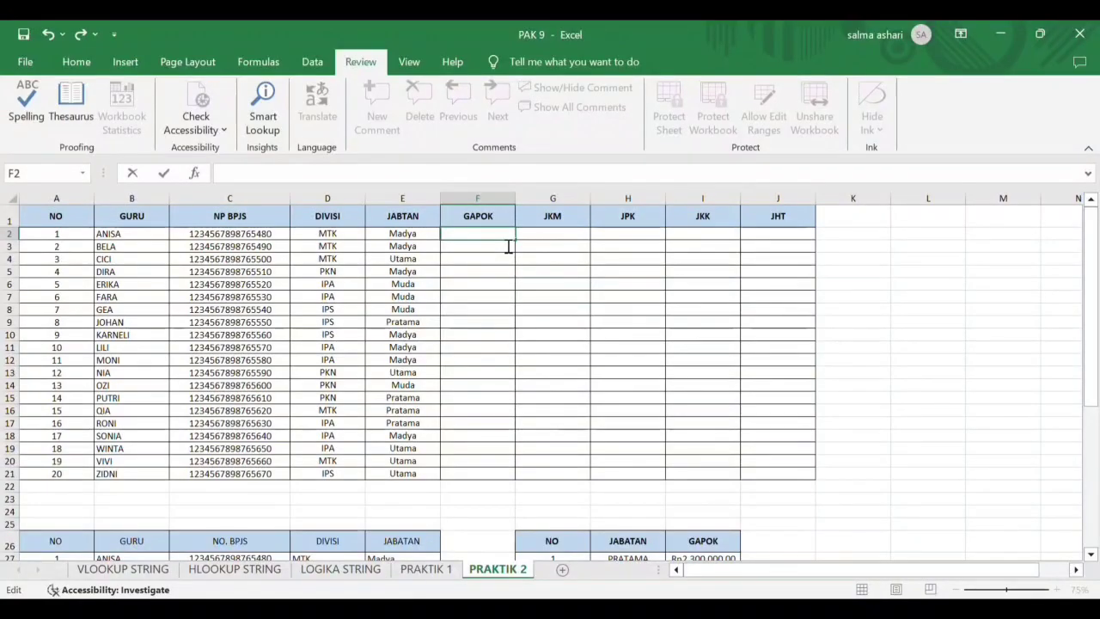
# - Fill the GAPOK column F2:F21 with =VLOOKUP(E2,$H$27:$I$30,2,0), entered in F2 and copied down
pyautogui.write('=')
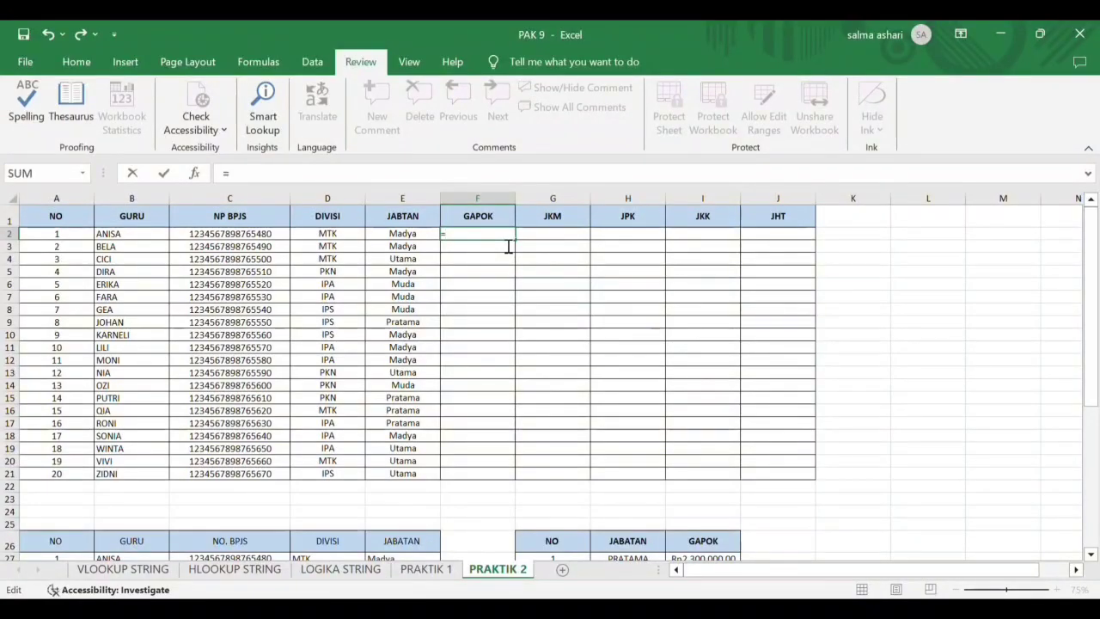
pyautogui.write('VLO')
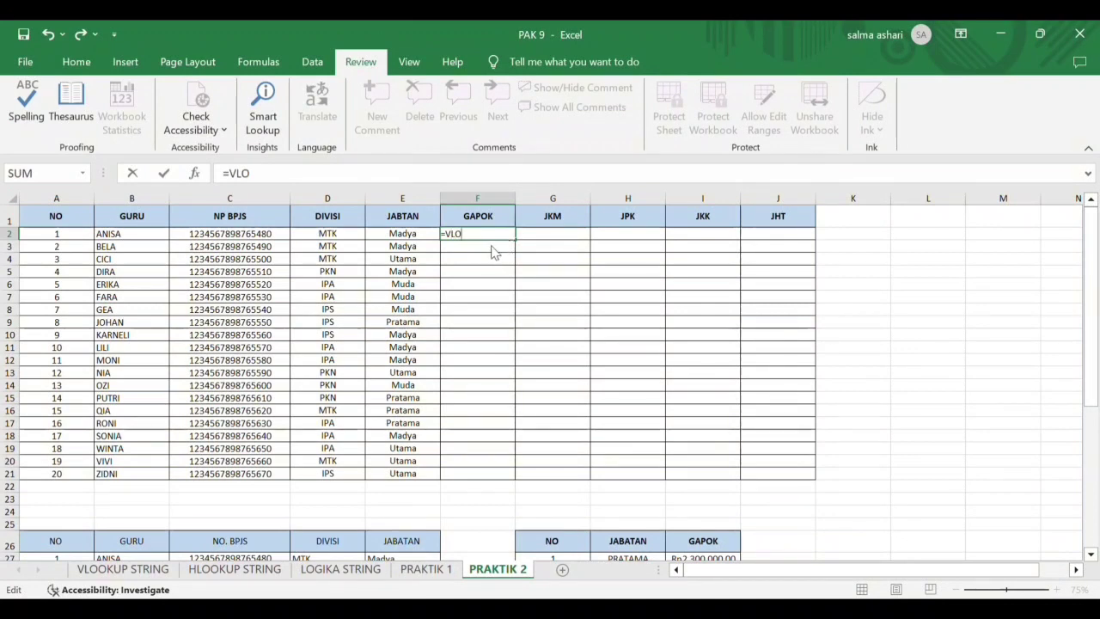
pyautogui.write('OKUP(')
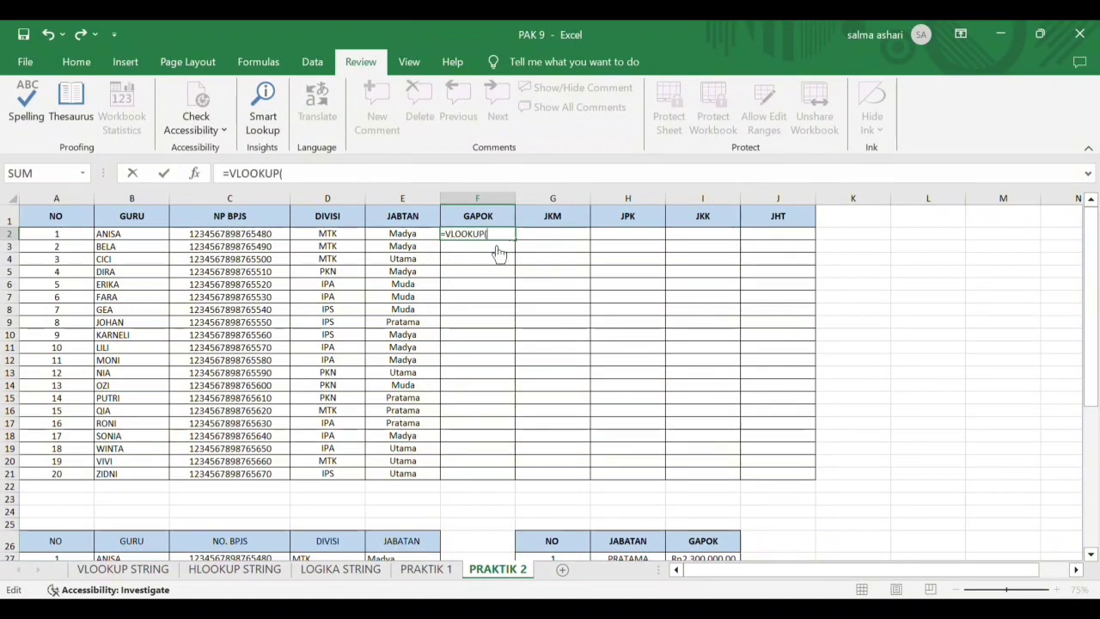
pyautogui.click(427, 237)
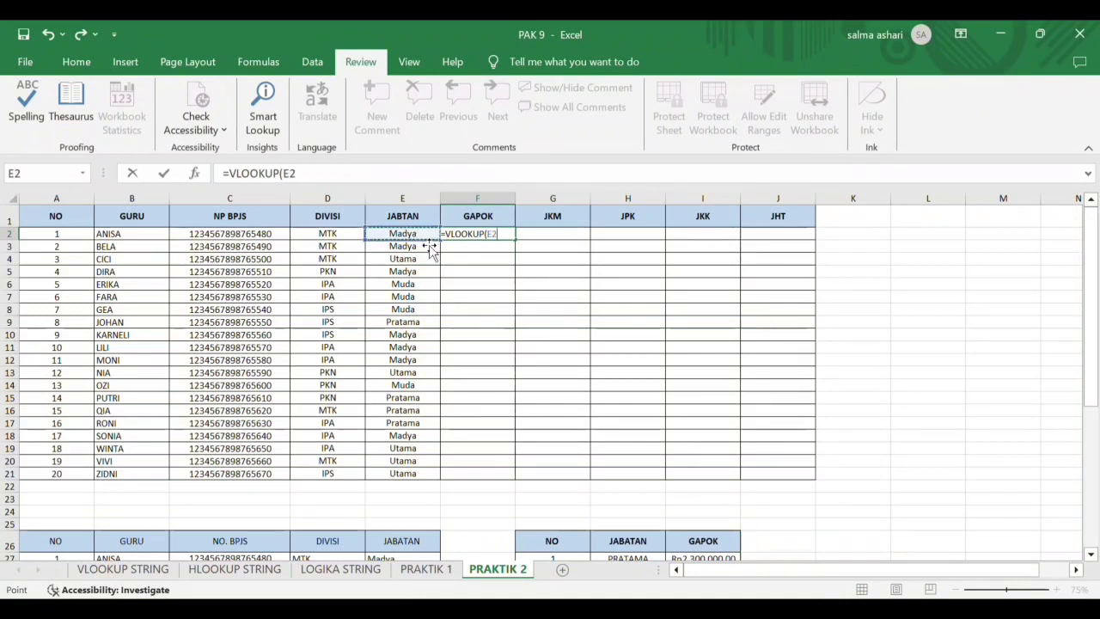
pyautogui.write(',')
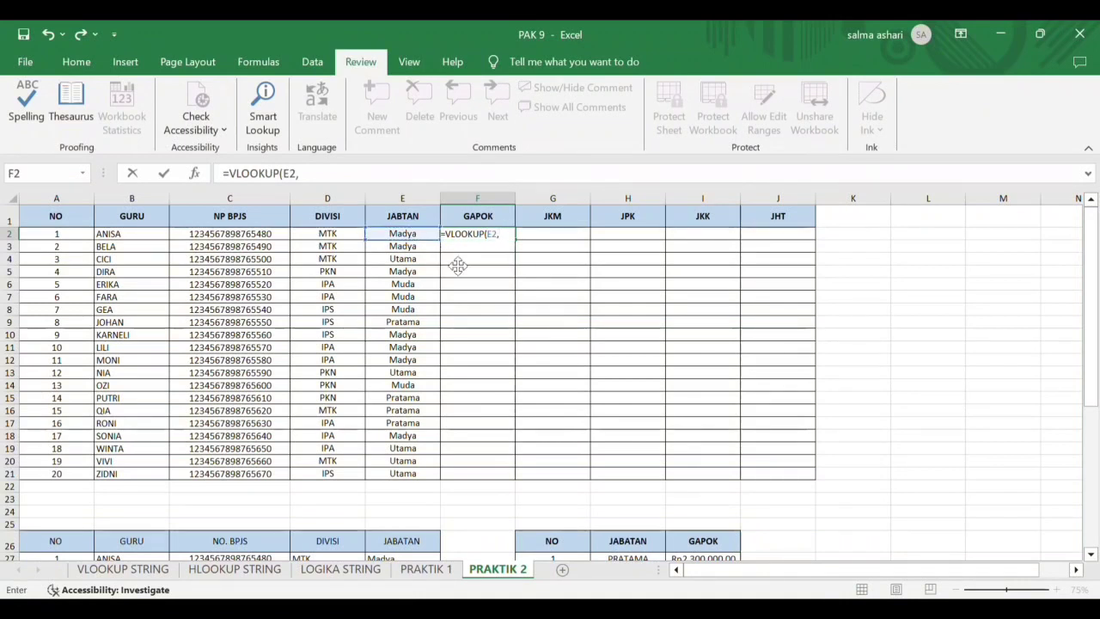
pyautogui.scroll(-1, 636, 459)
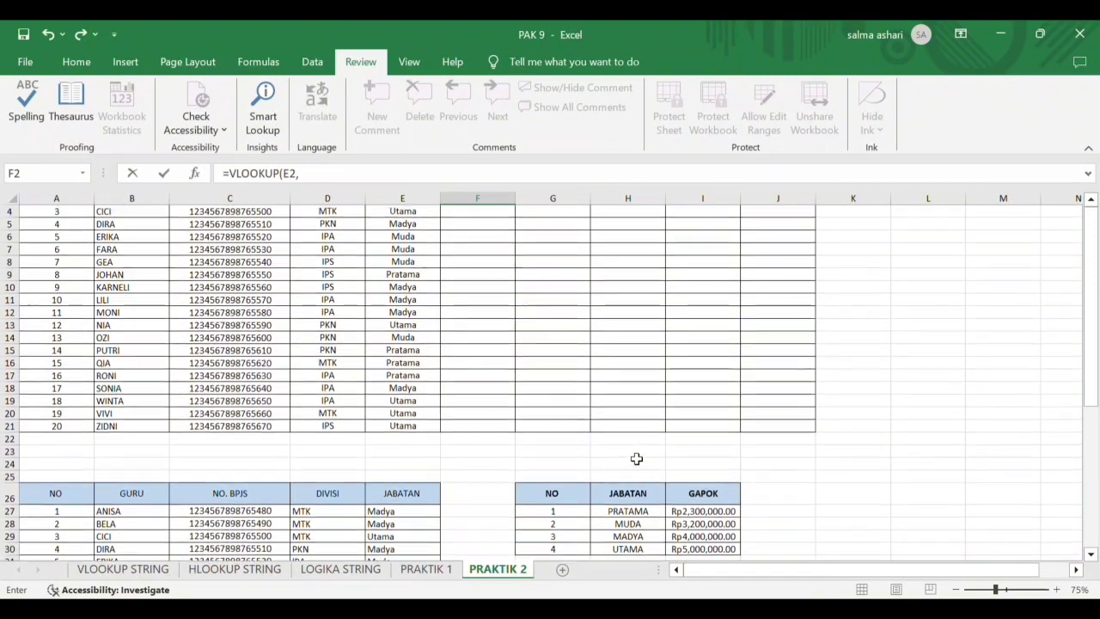
pyautogui.moveTo(636, 512); pyautogui.dragTo(707, 516)
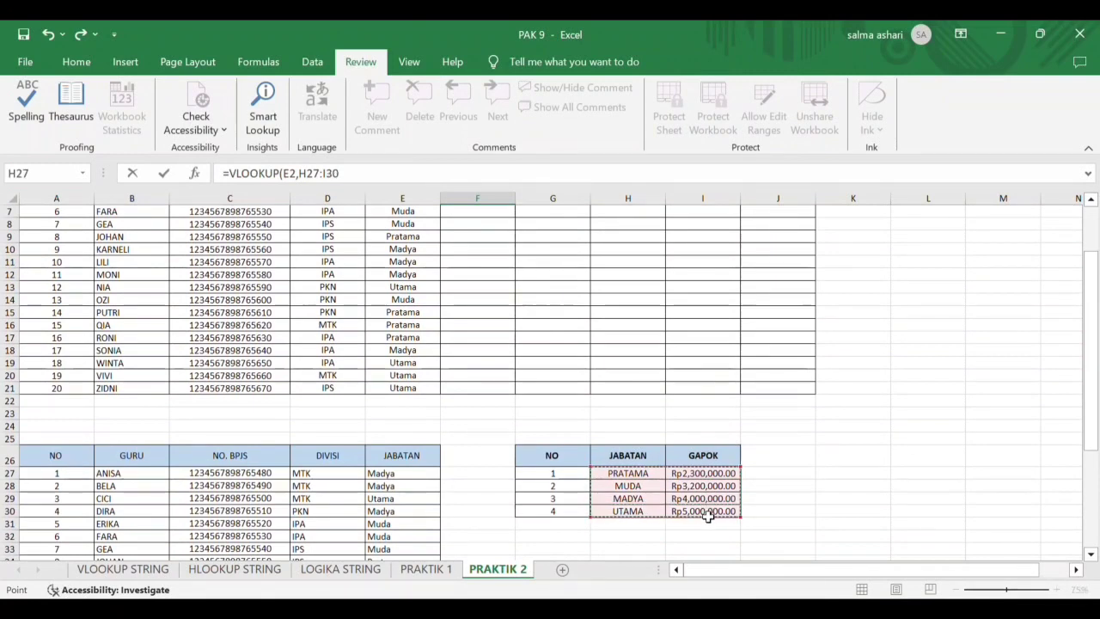
pyautogui.press('F4')
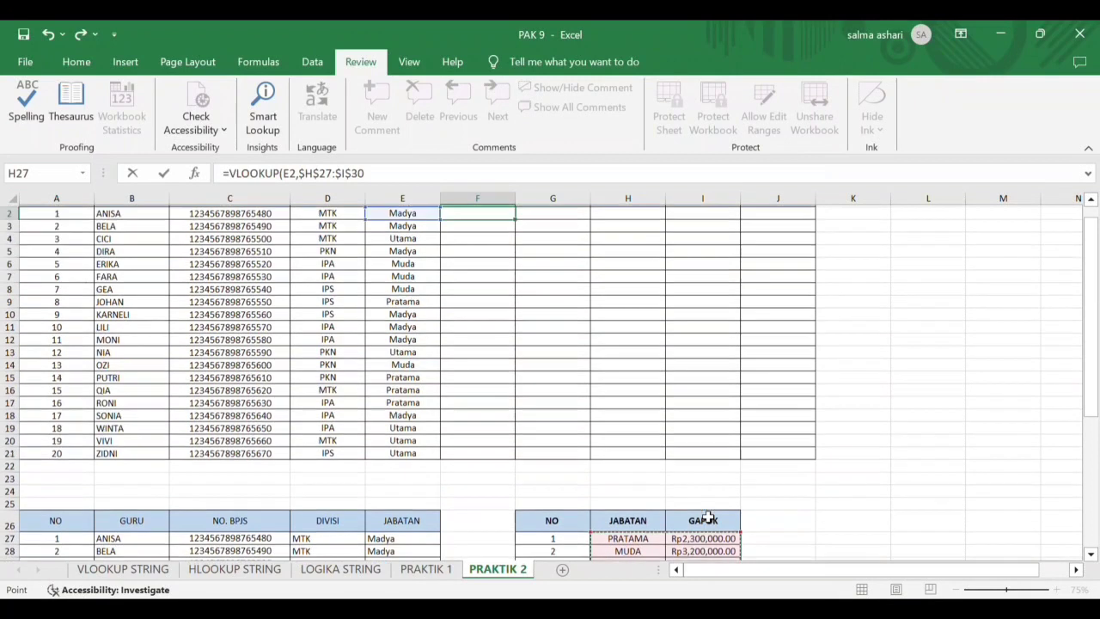
pyautogui.write(',2,0')
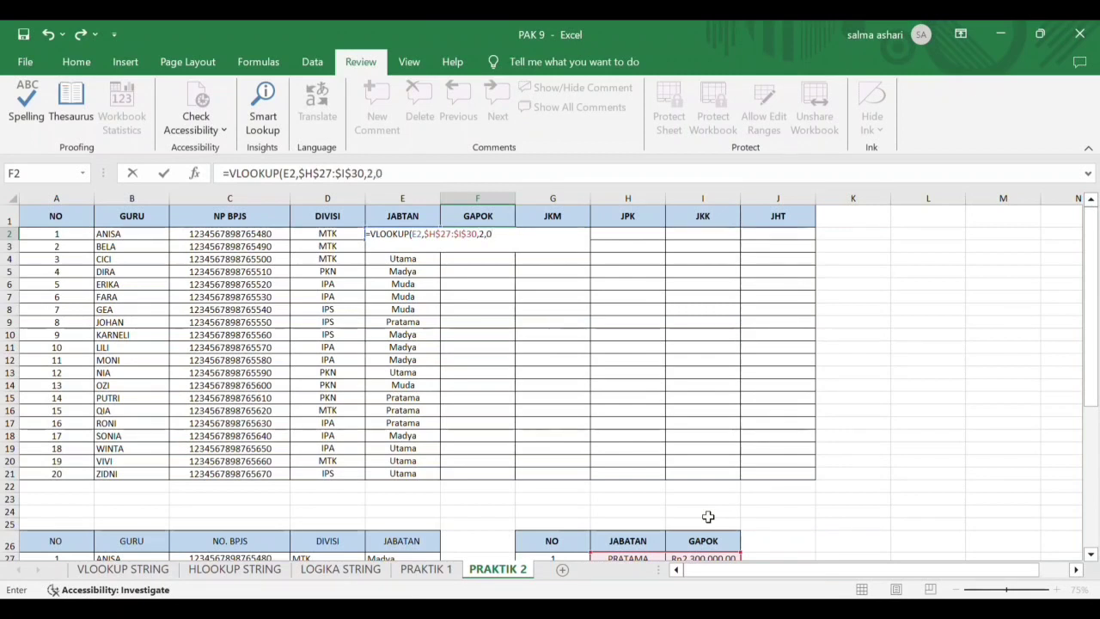
pyautogui.press('Return')
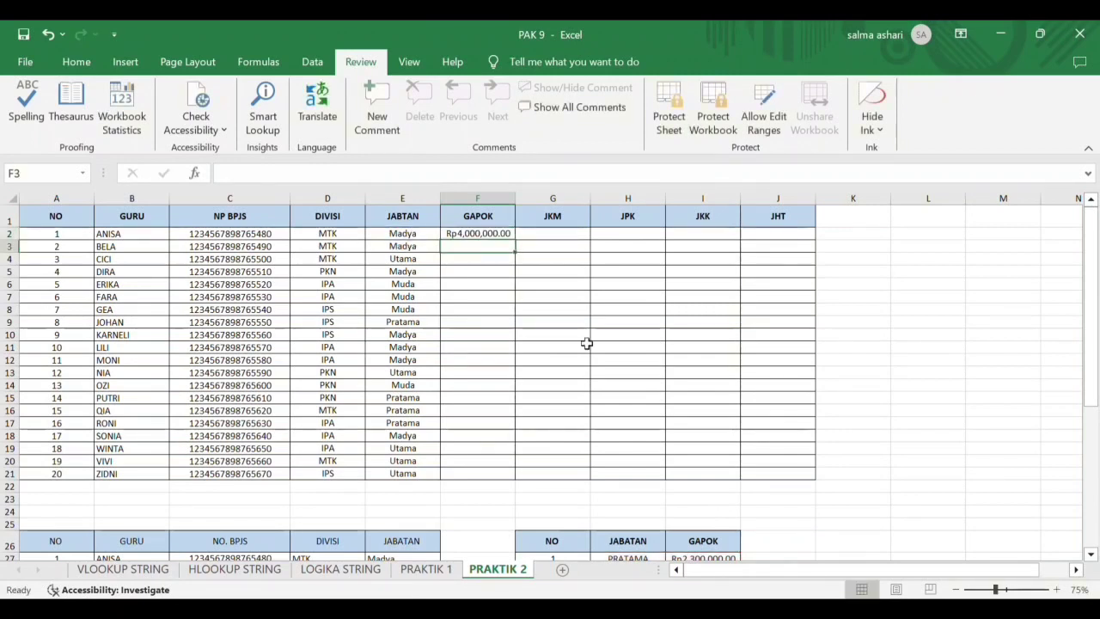
pyautogui.click(500, 233)
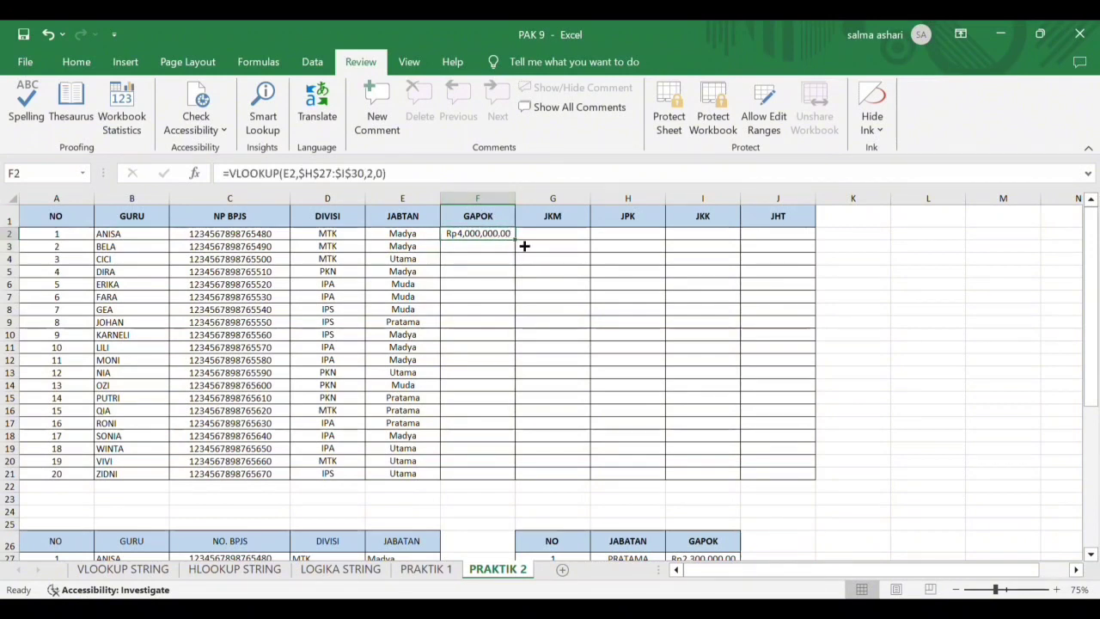
pyautogui.doubleClick(521, 249)
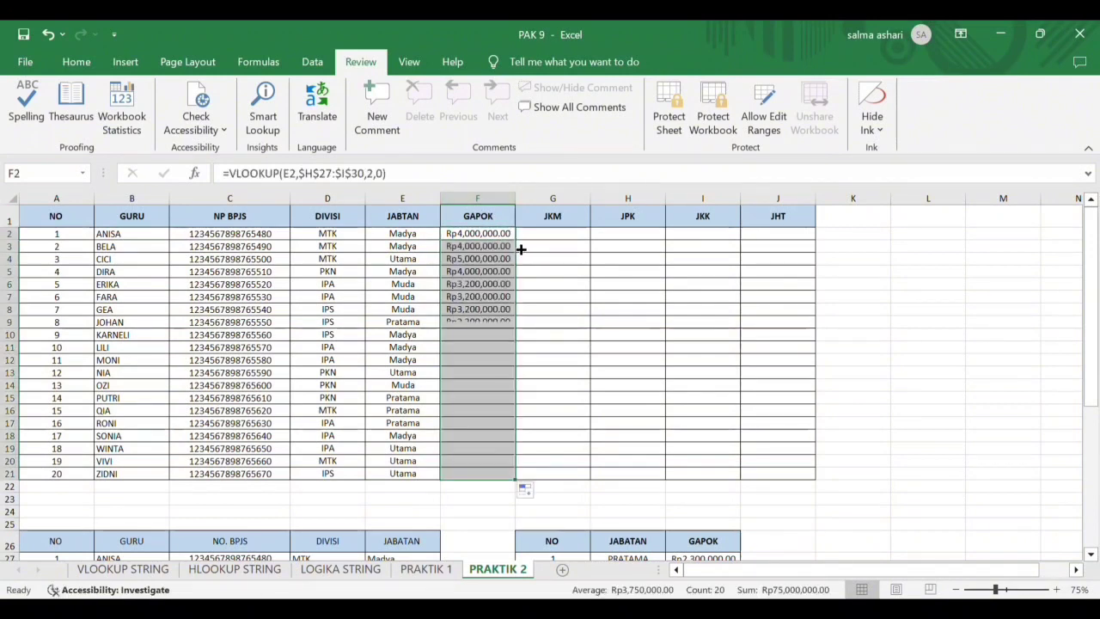
# - Fill the JKM column G2:G21 with =F2*0.3%, entered in G2 and copied down
pyautogui.click(563, 240)
pyautogui.write('=')
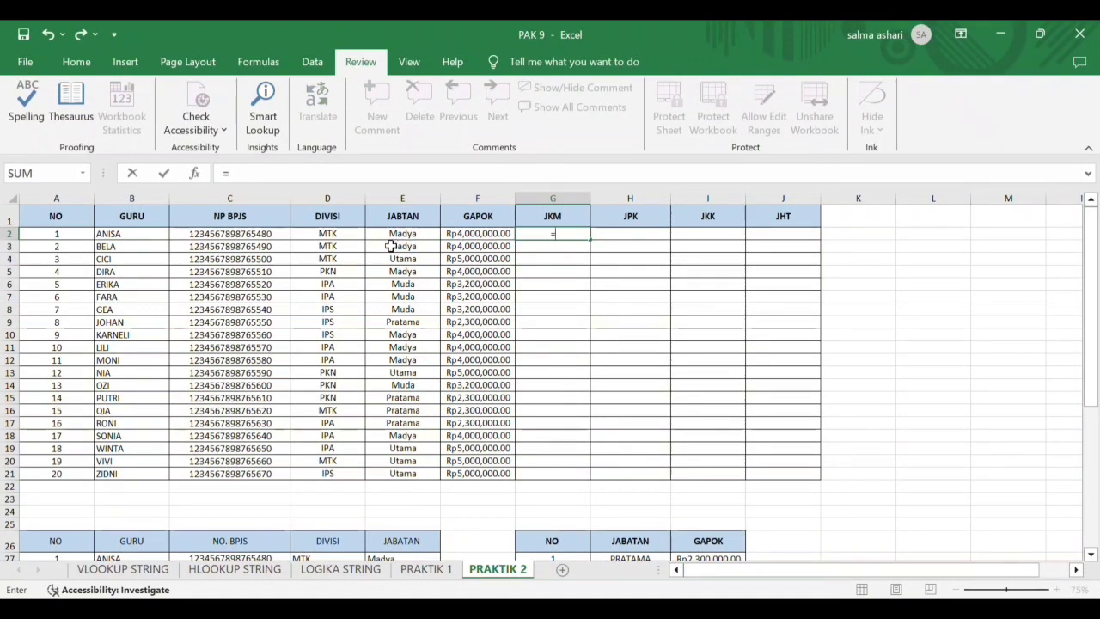
pyautogui.click(460, 238)
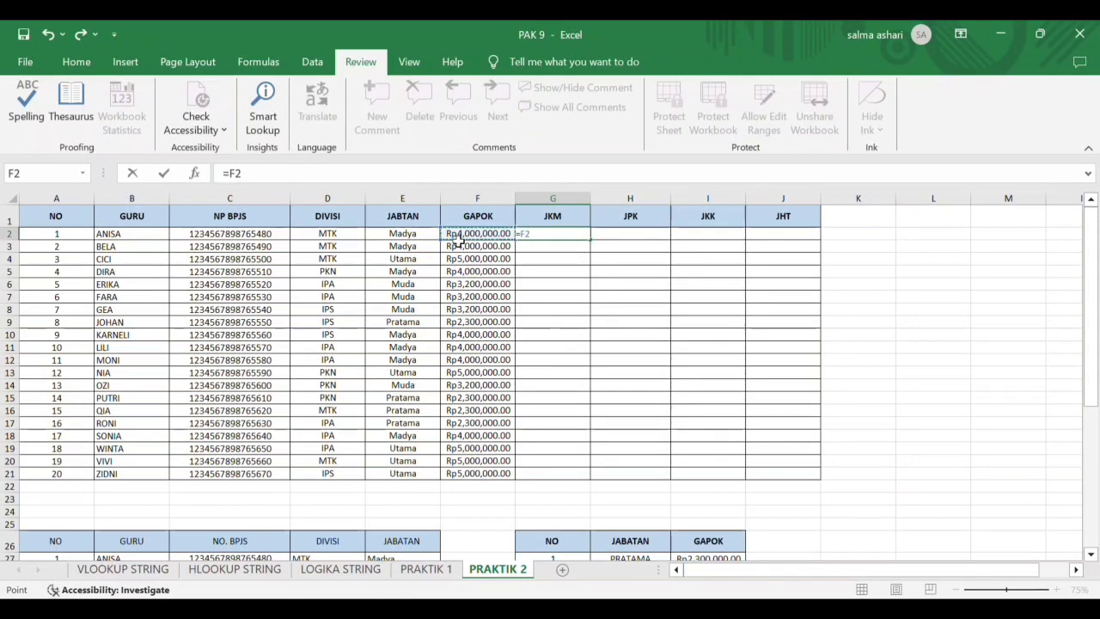
pyautogui.write('*')
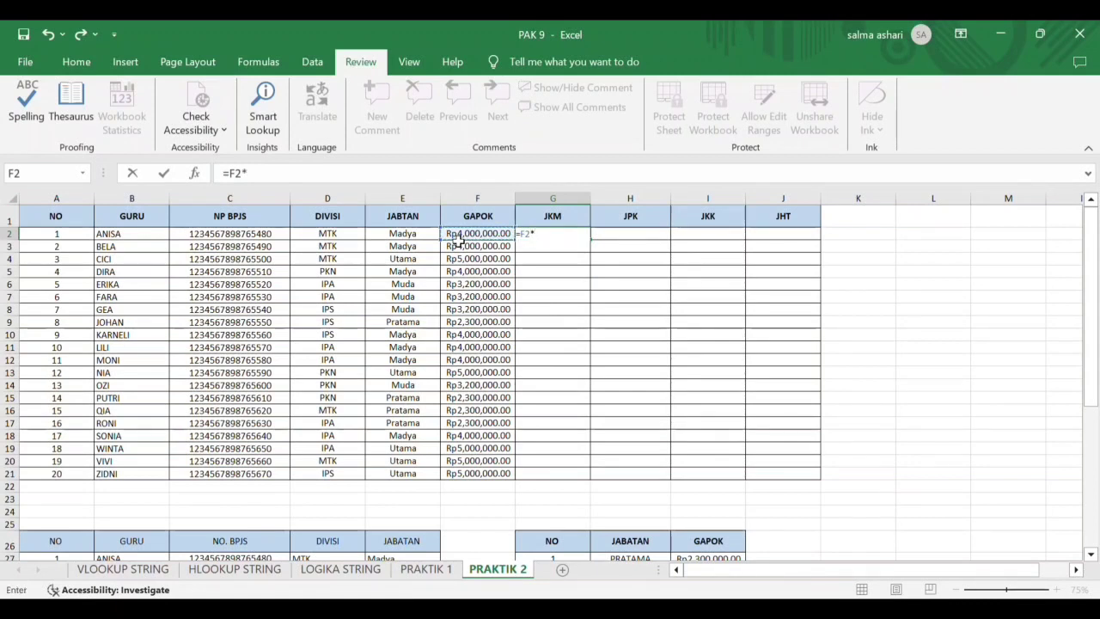
pyautogui.write('0.30')
pyautogui.press('Return')
pyautogui.click(572, 238)
pyautogui.doubleClick(596, 245)
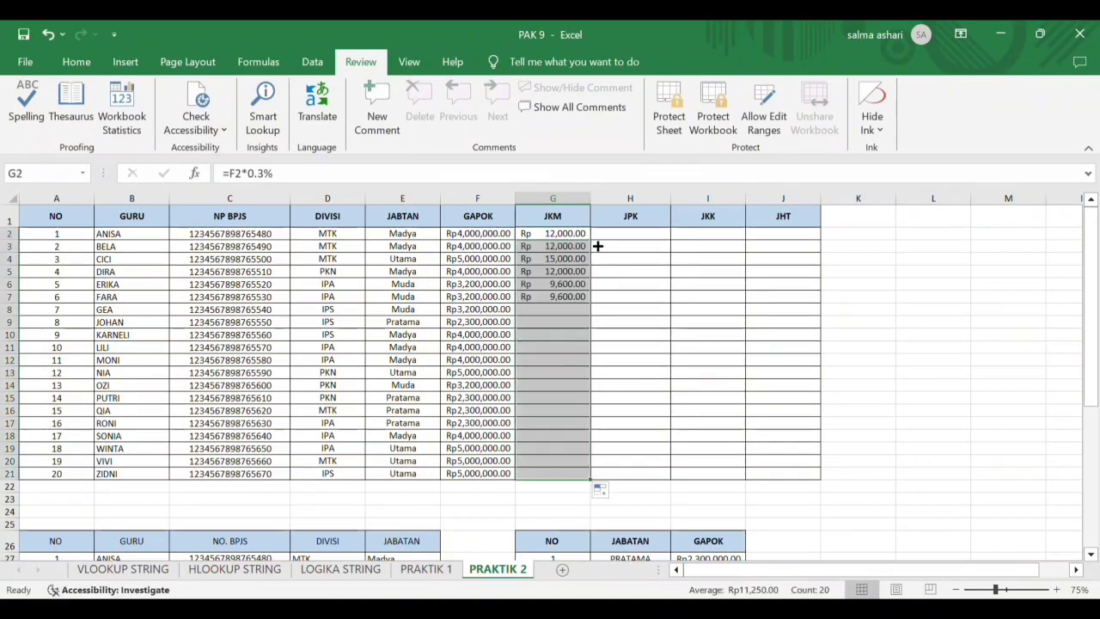
# - Fill the JPK column H2:H21 with =IF(F2>2300000,2300000*4.75%,0), entered in H2 and copied down
pyautogui.click(631, 238)
pyautogui.write('=')
pyautogui.write('=')
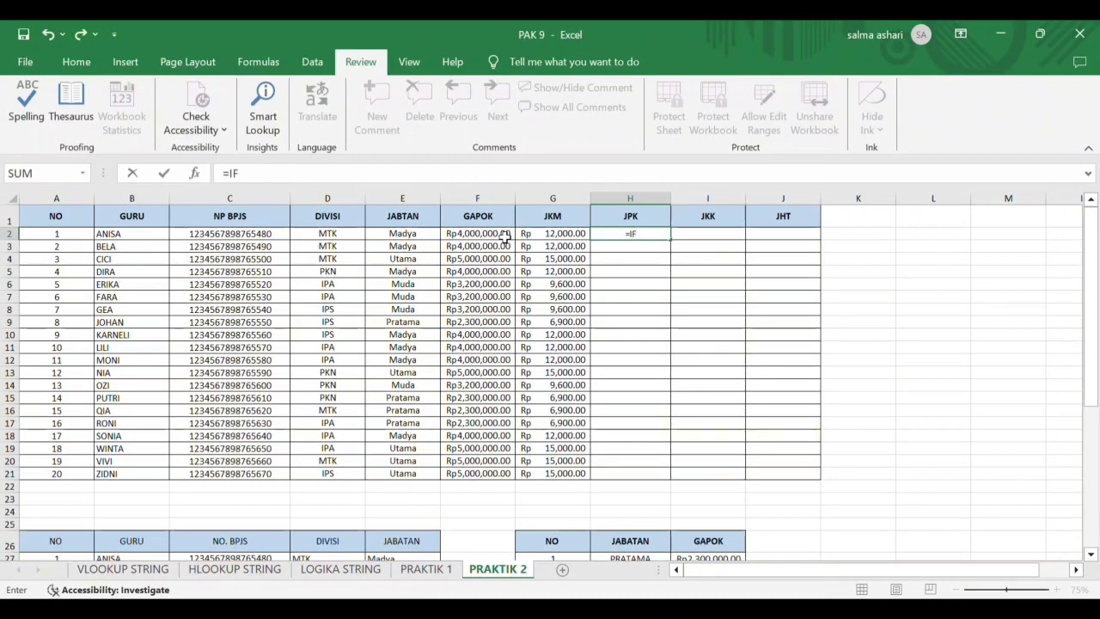
pyautogui.write('(')
pyautogui.click(489, 238)
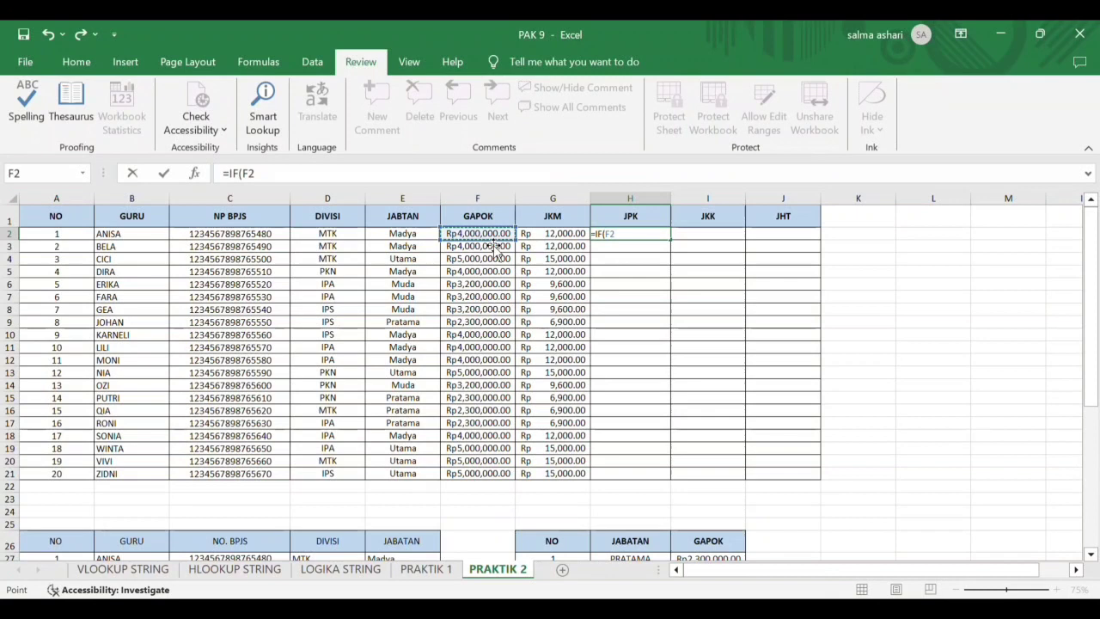
pyautogui.write('>2300000')
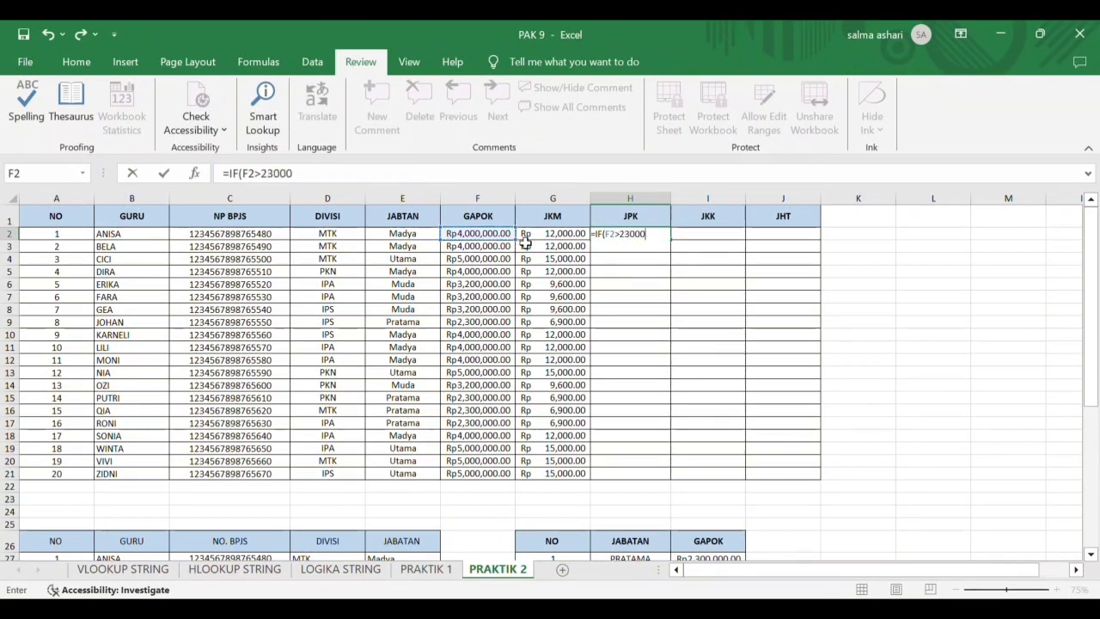
pyautogui.write(',200')
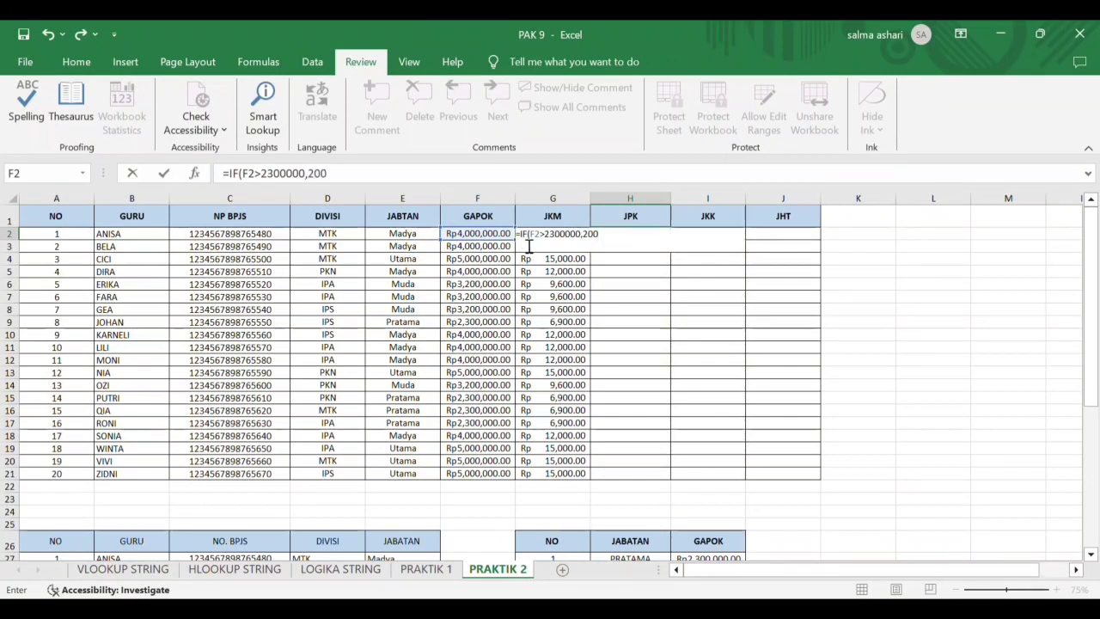
pyautogui.press('BackSpace')
pyautogui.press('BackSpace')
pyautogui.write('300000')
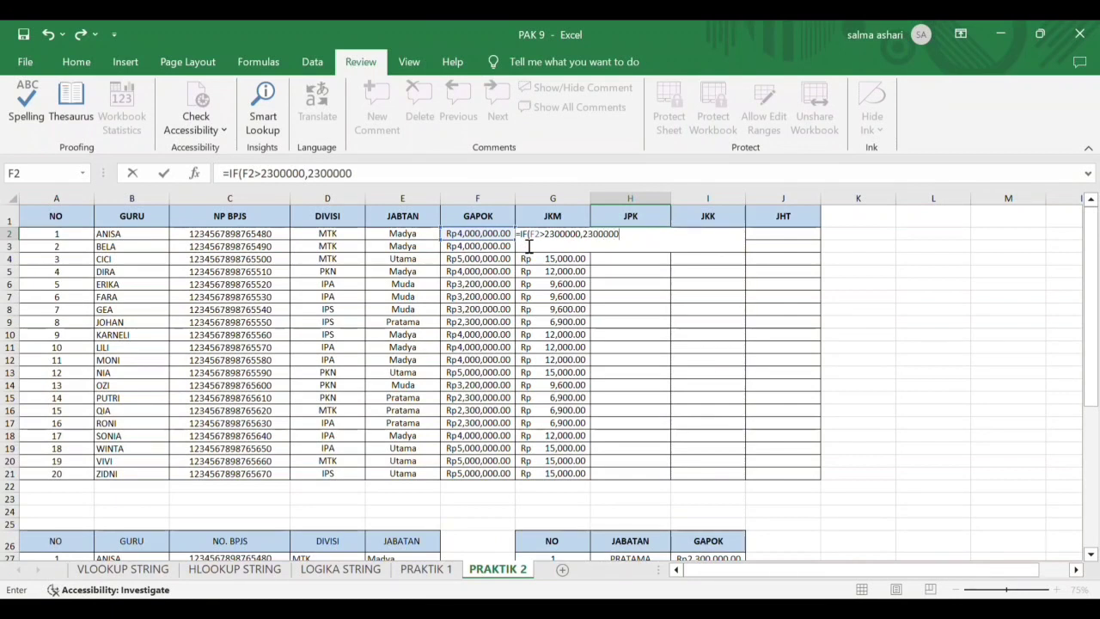
pyautogui.write(',')
pyautogui.write('*')
pyautogui.write('.75')
pyautogui.write('%')
pyautogui.write(',F')
pyautogui.press('Return')
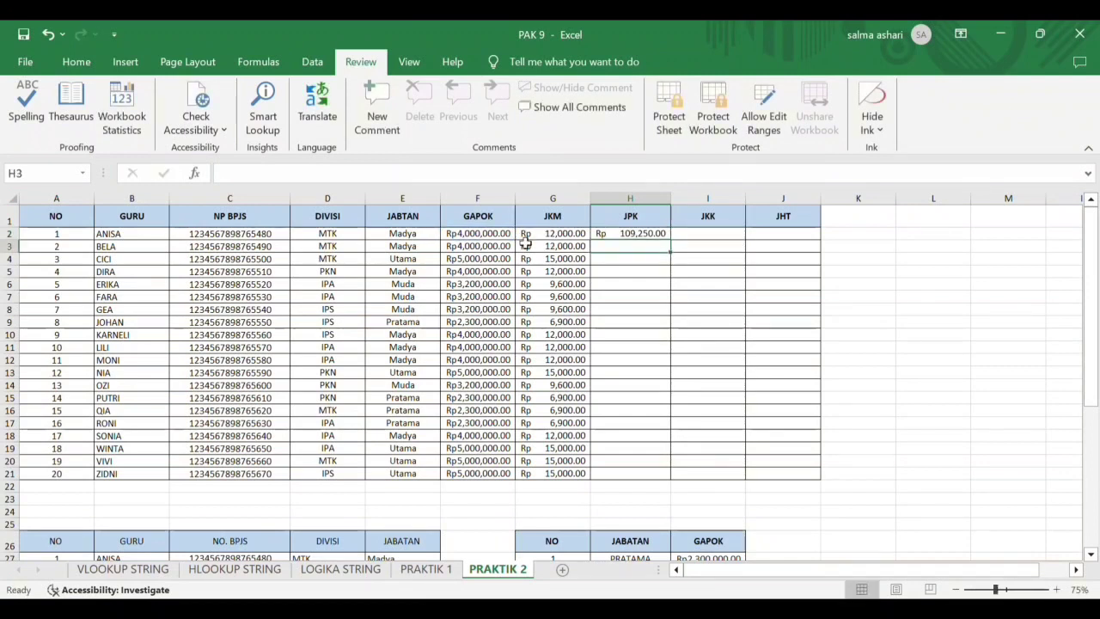
pyautogui.click(669, 237)
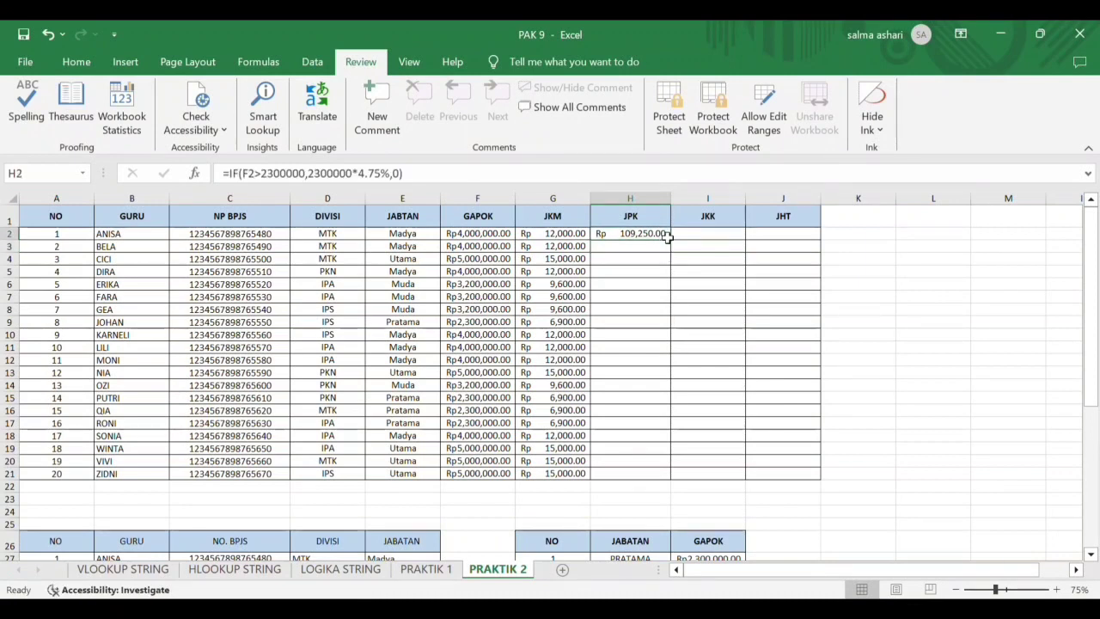
pyautogui.doubleClick(670, 240)
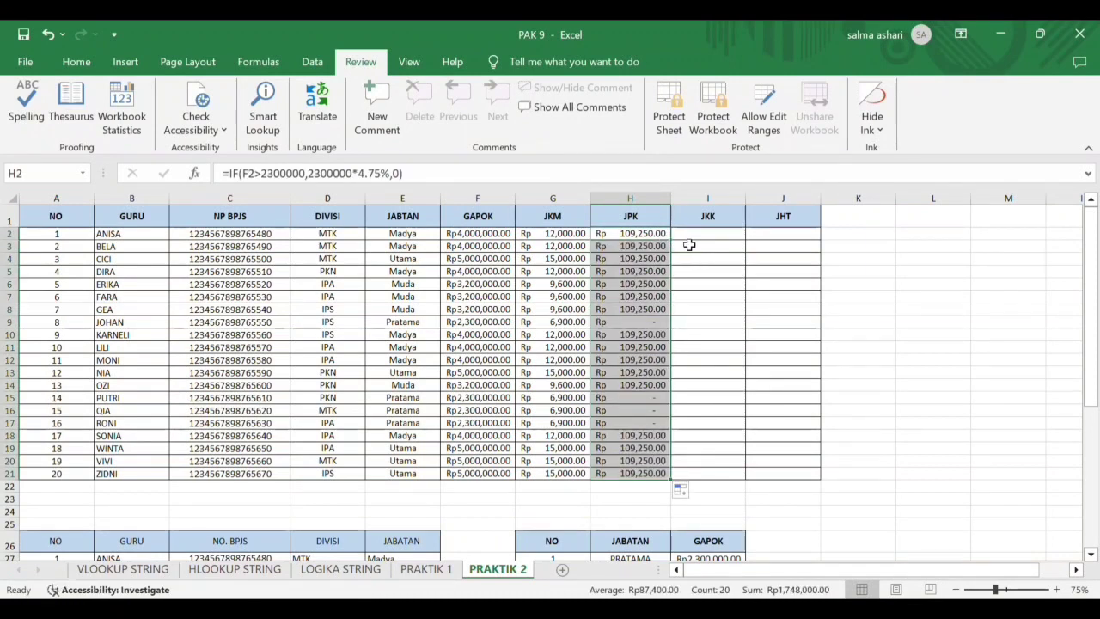
# - Fill the JKK column I2:I21 with =F2*0.24%, entered in I2 and copied down
pyautogui.click(694, 240)
pyautogui.write('=')
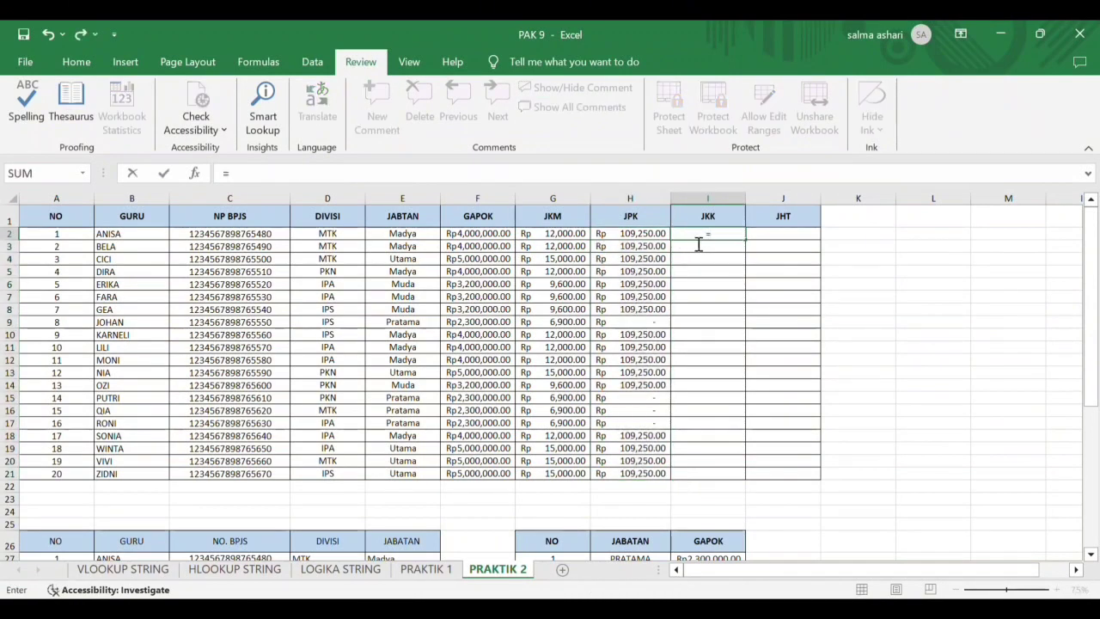
pyautogui.click(489, 238)
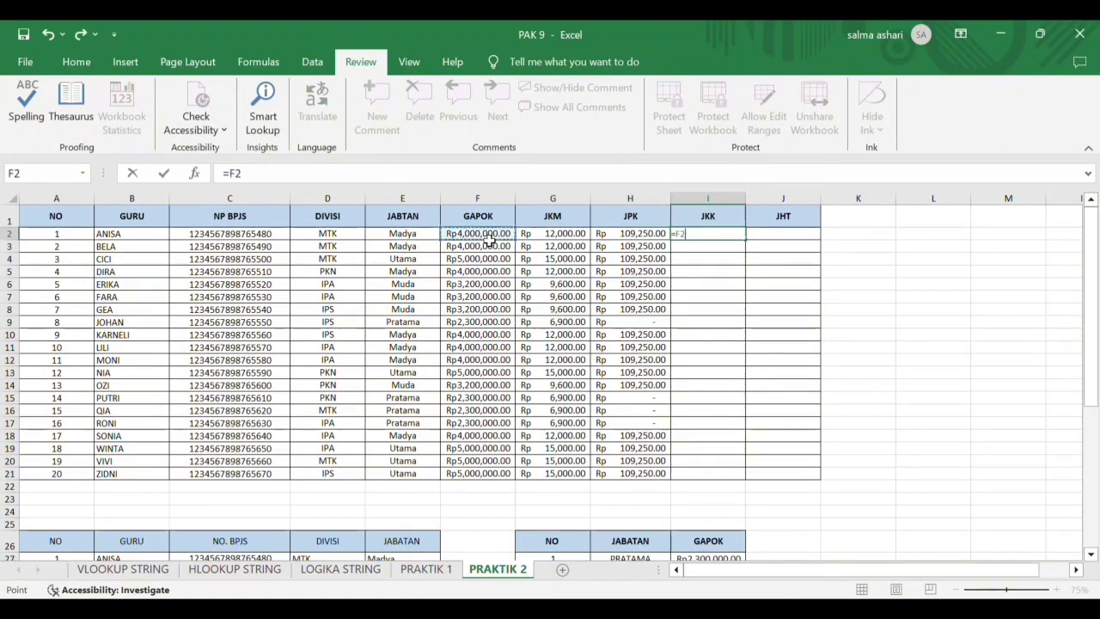
pyautogui.write('*')
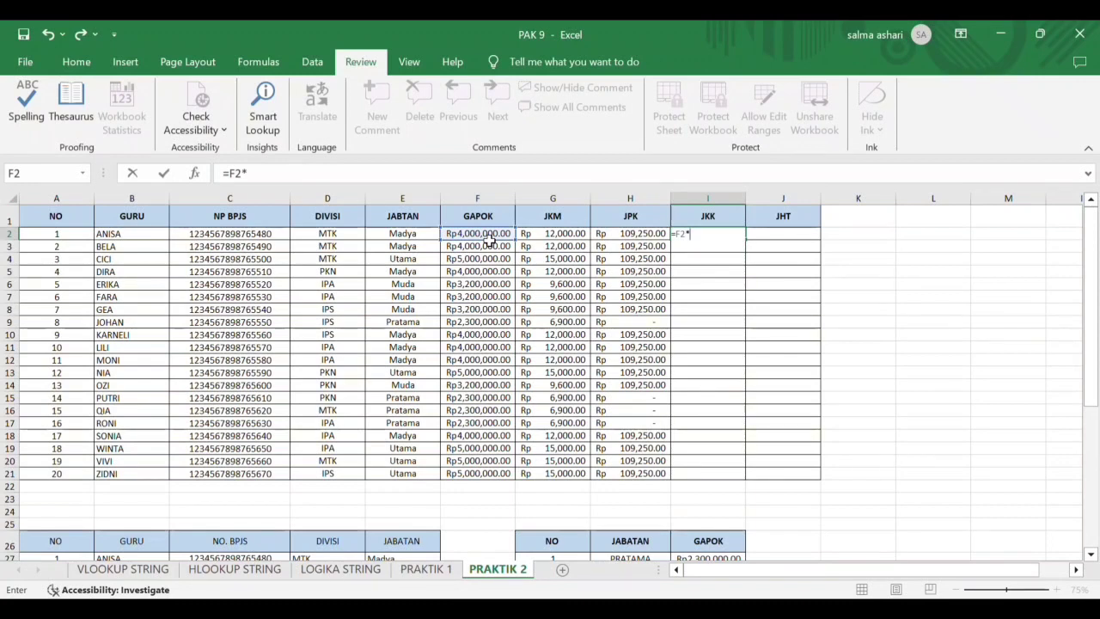
pyautogui.click(313, 184)
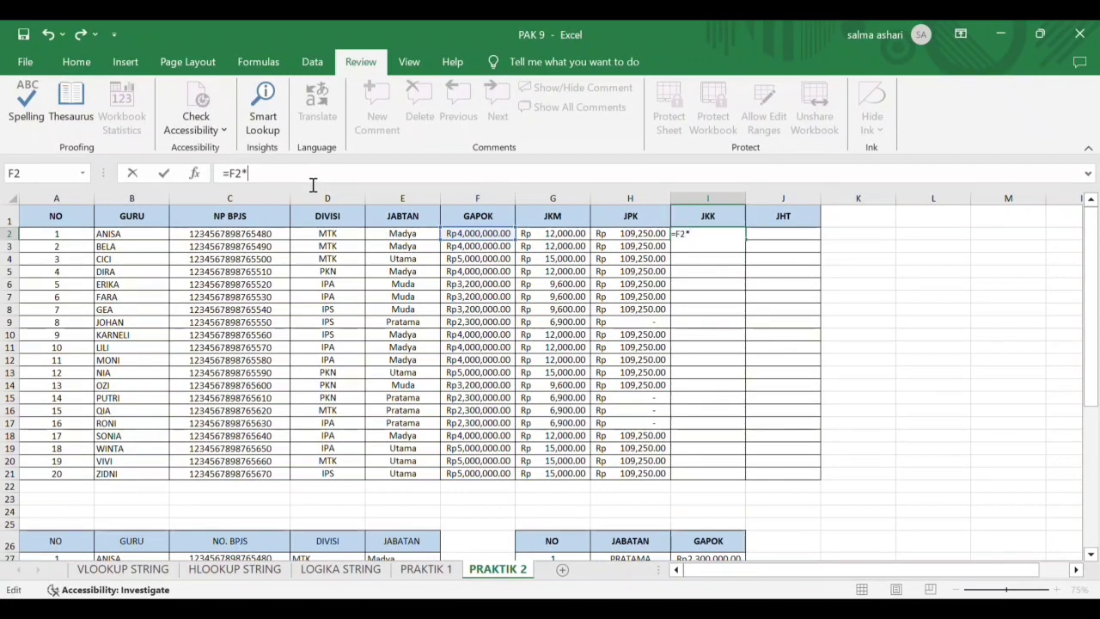
pyautogui.write('0.24%')
pyautogui.press('Return')
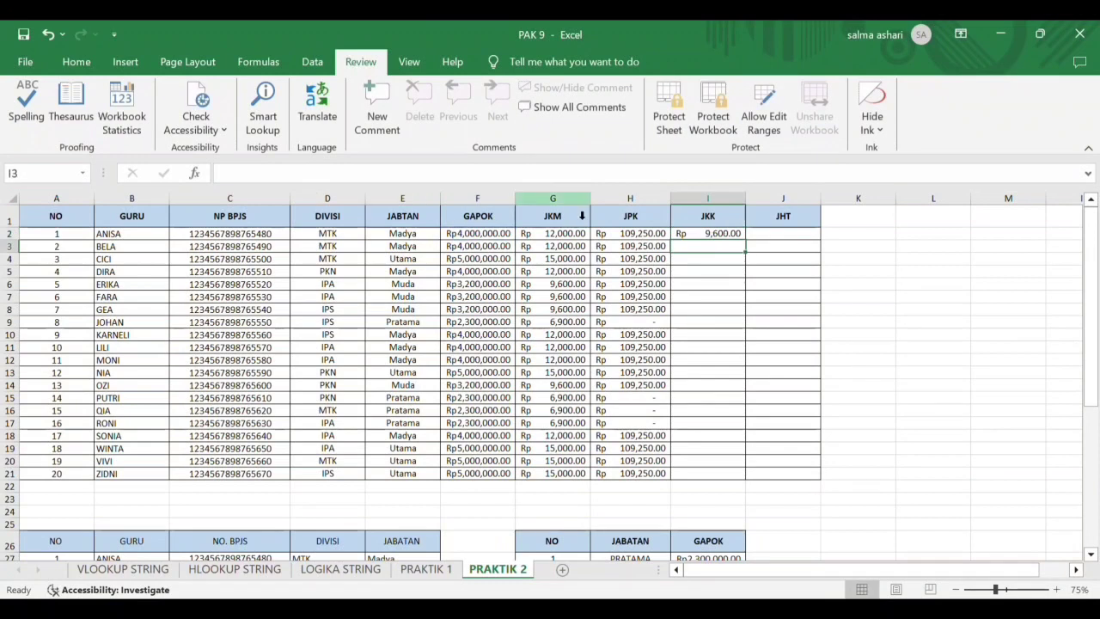
pyautogui.click(714, 238)
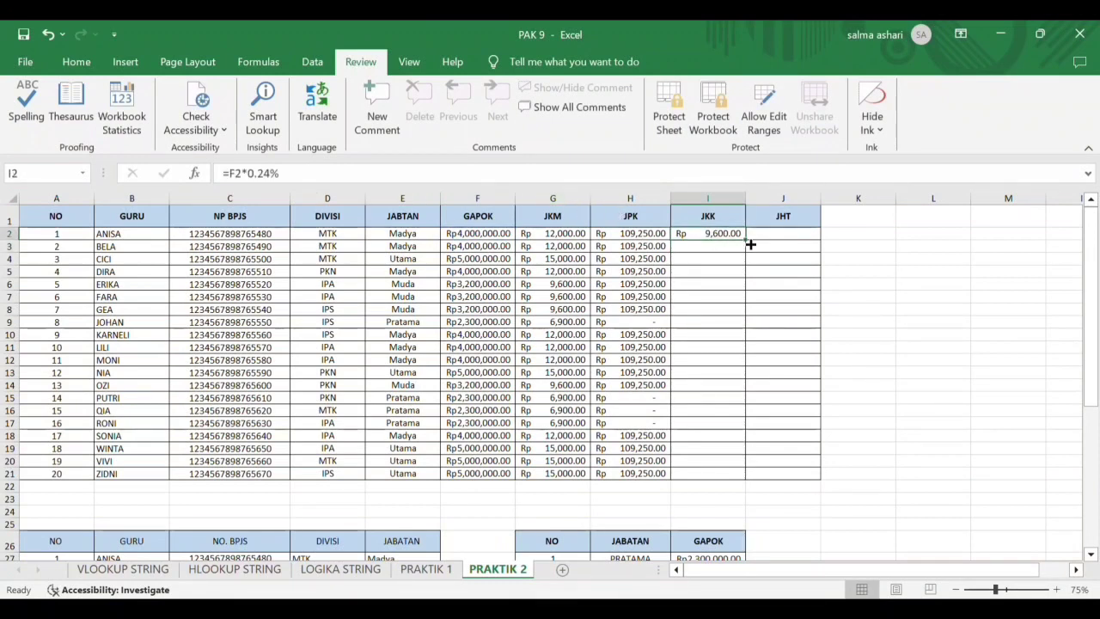
pyautogui.doubleClick(752, 245)
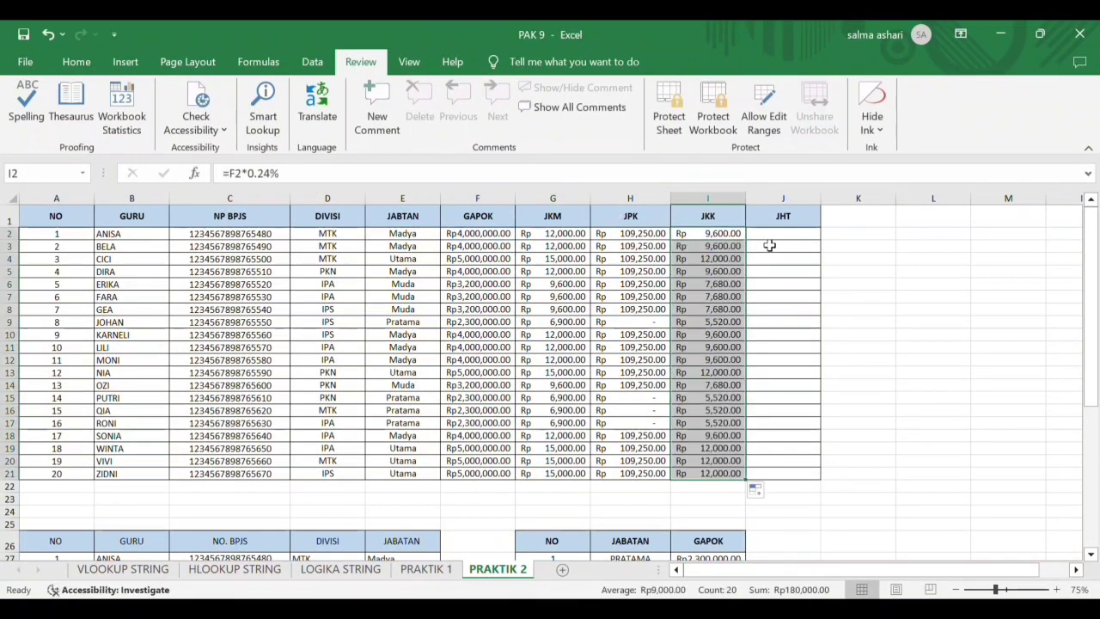
# - Fill the JHT column J2:J21 with =F2*3.25%, entered in J2 and copied down
pyautogui.click(776, 239)
pyautogui.click(195, 174)
pyautogui.write('=')
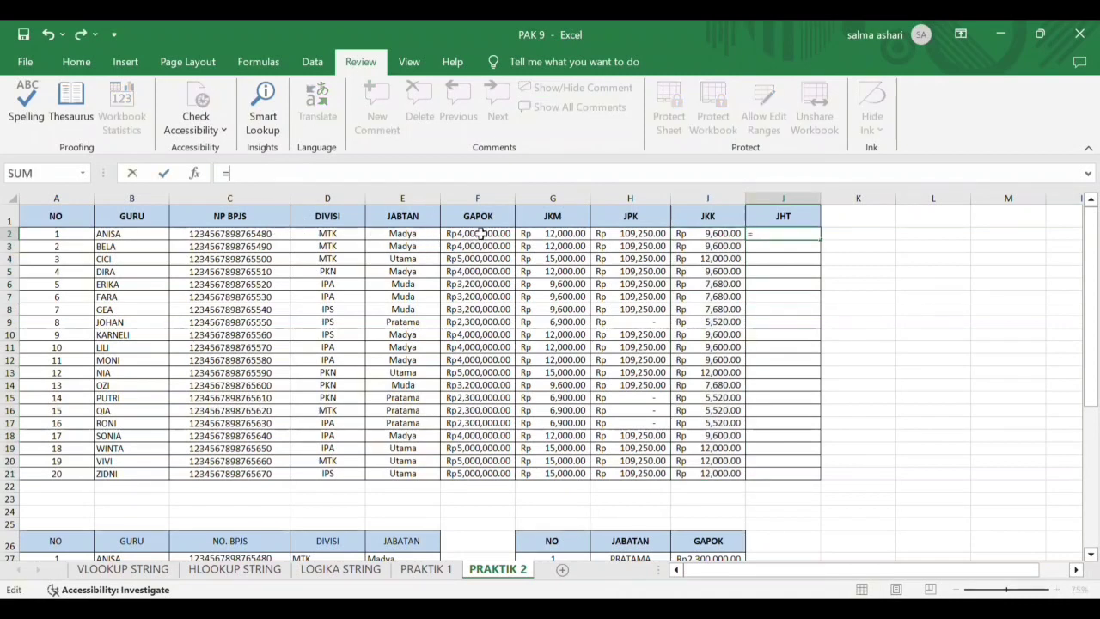
pyautogui.click(481, 236)
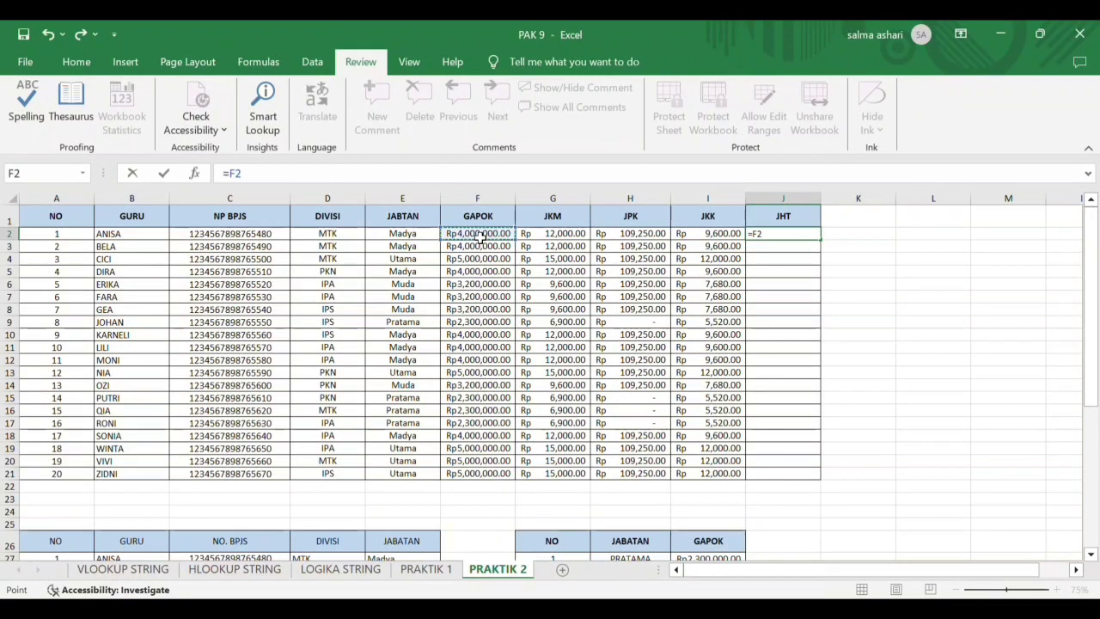
pyautogui.write('*,')
pyautogui.press('BackSpace')
pyautogui.write('3.2')
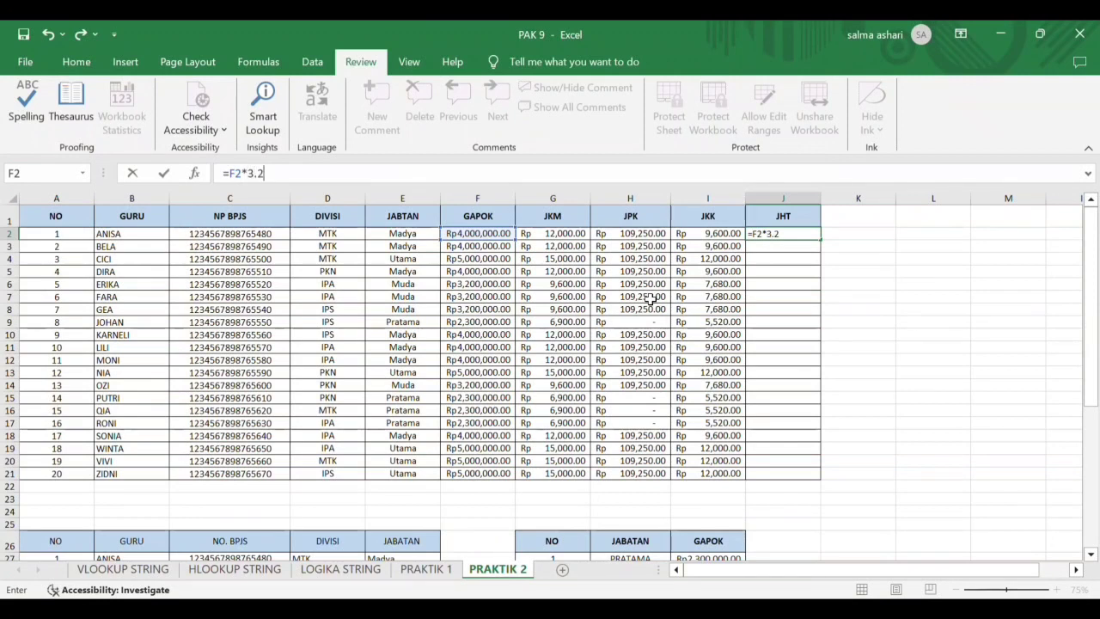
pyautogui.write('5%')
pyautogui.press('Return')
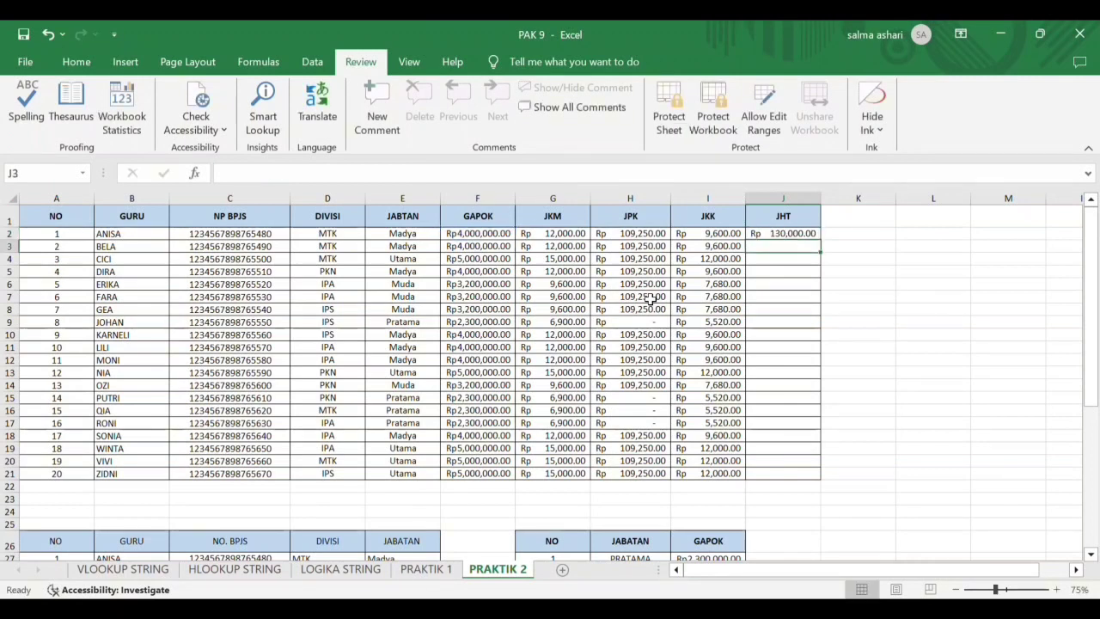
pyautogui.click(817, 235)
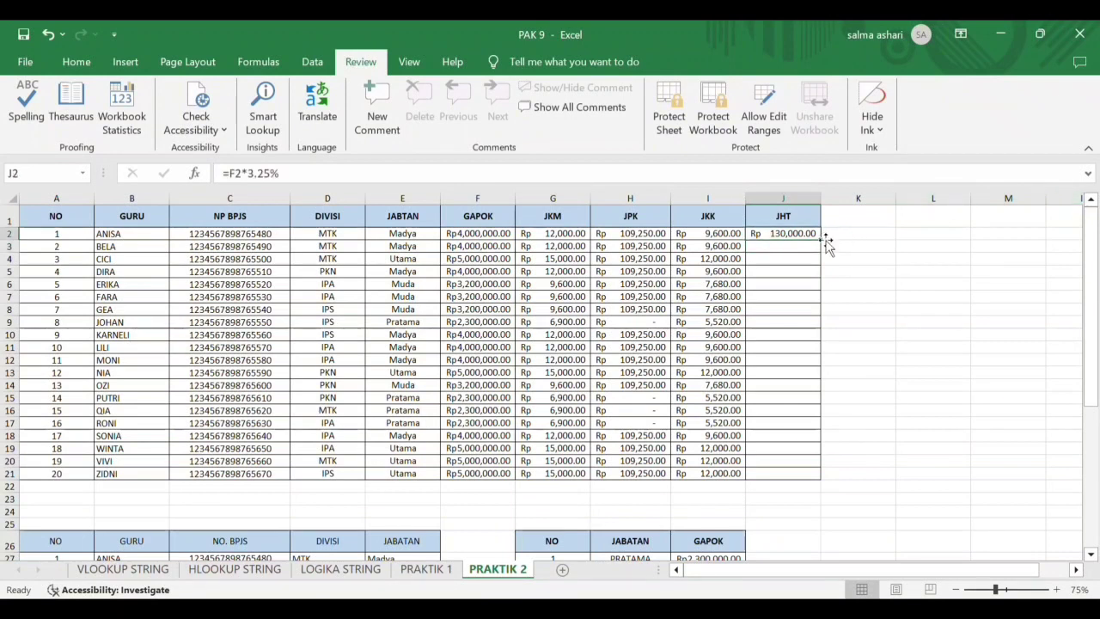
pyautogui.doubleClick(824, 246)
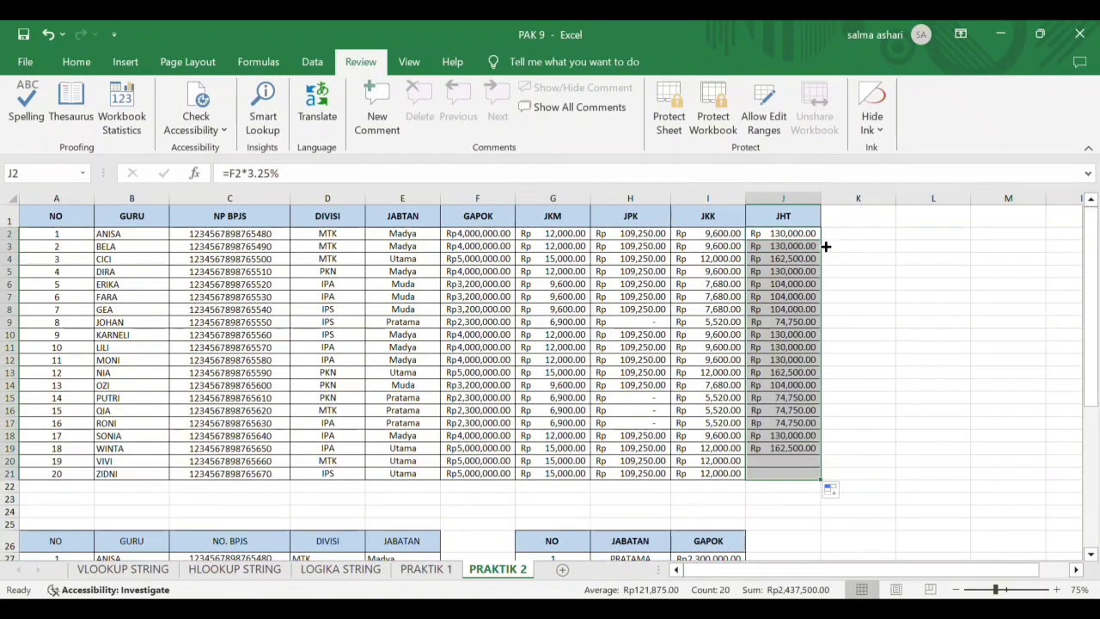